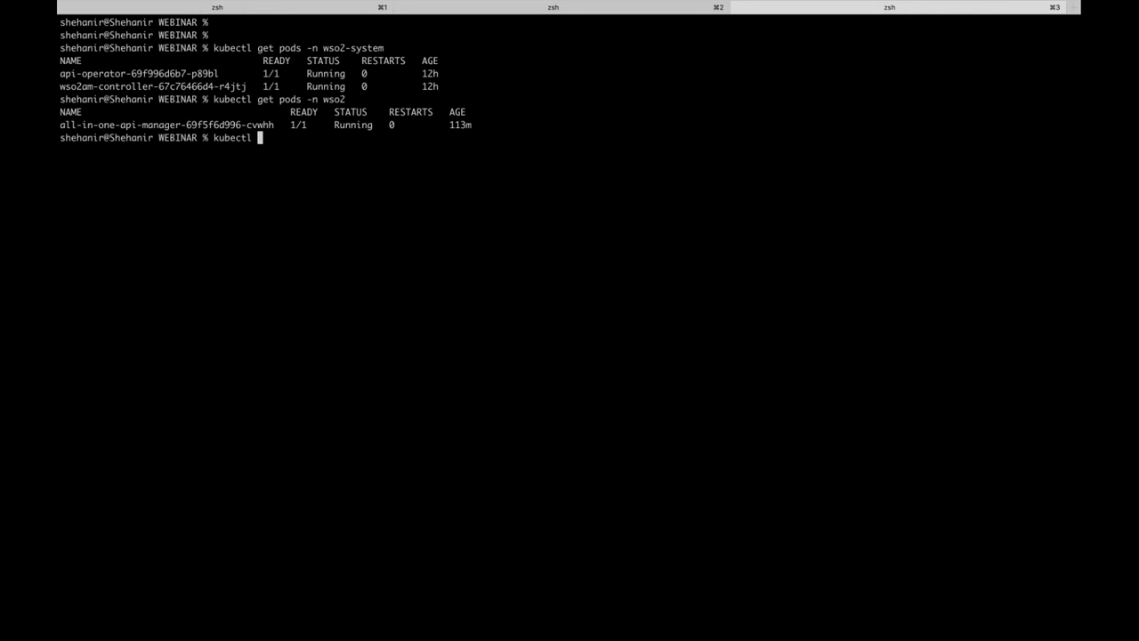
Step: Apply backend_service/products_dep.yaml with kubectl
key("BackSpace")
key("BackSpace")
key("BackSpace")
key("BackSpace")
type("APPLY -F B")
key("BackSpace")
key("BackSpace")
key("BackSpace")
key("BackSpace")
key("BackSpace")
key("BackSpace")
key("BackSpace")
key("BackSpace")
key("BackSpace")
key("BackSpace")
type("apply -f backend_service/products_dep.yaml")
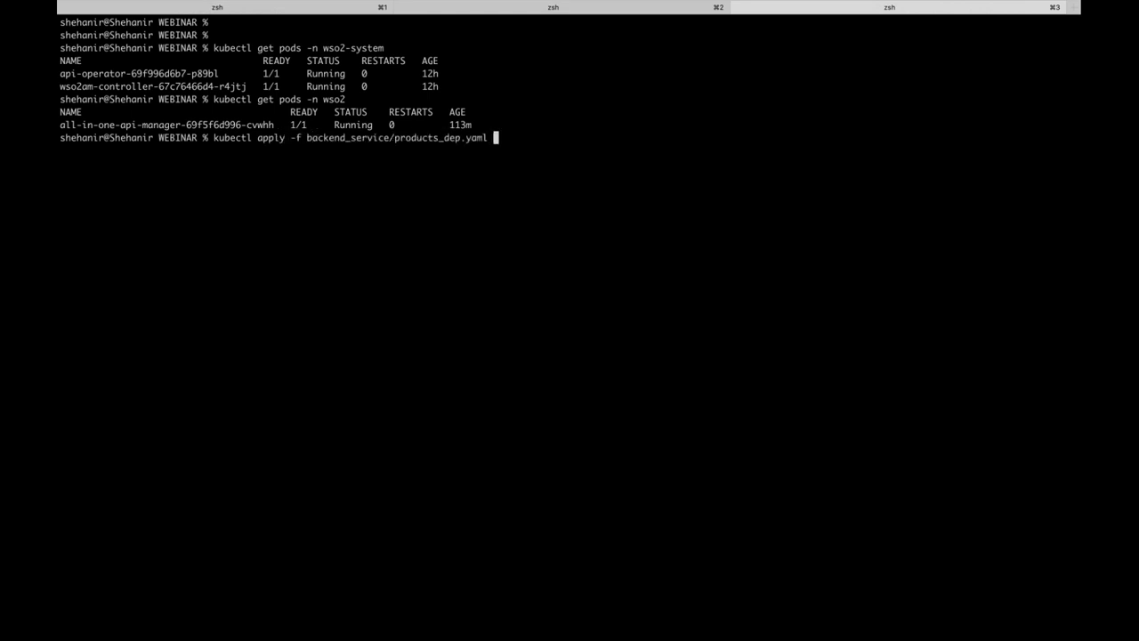
key("Return")
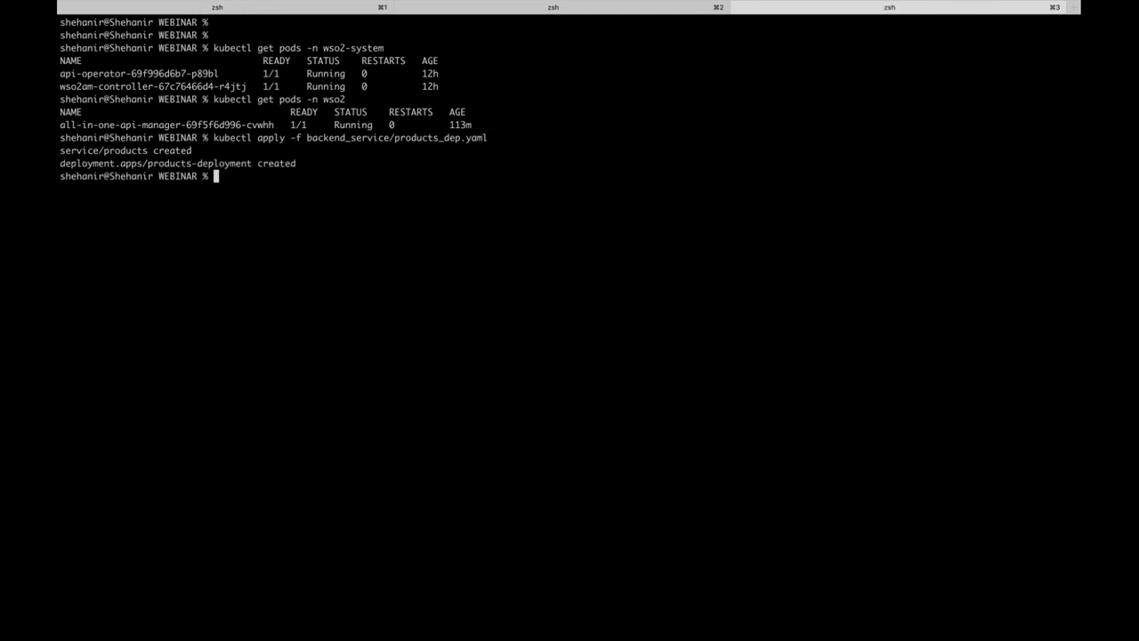
Step: List the wso2 pods, then re-apply products_dep.yaml in the wso2 namespace
type("kubectl get pods -n wso2")
key("Return")
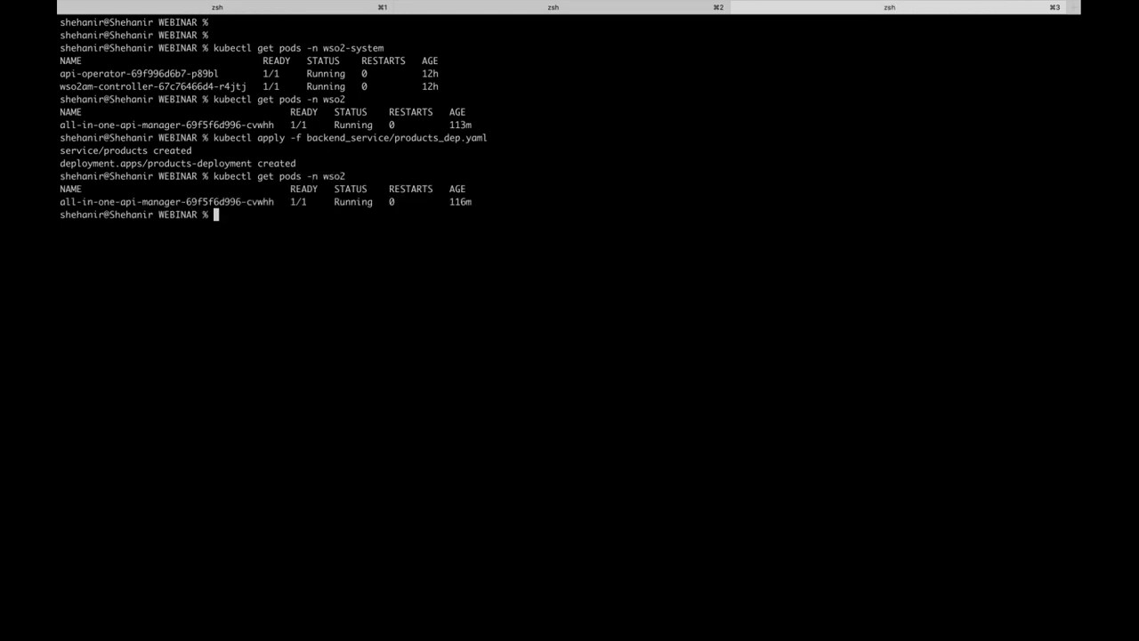
key("Up")
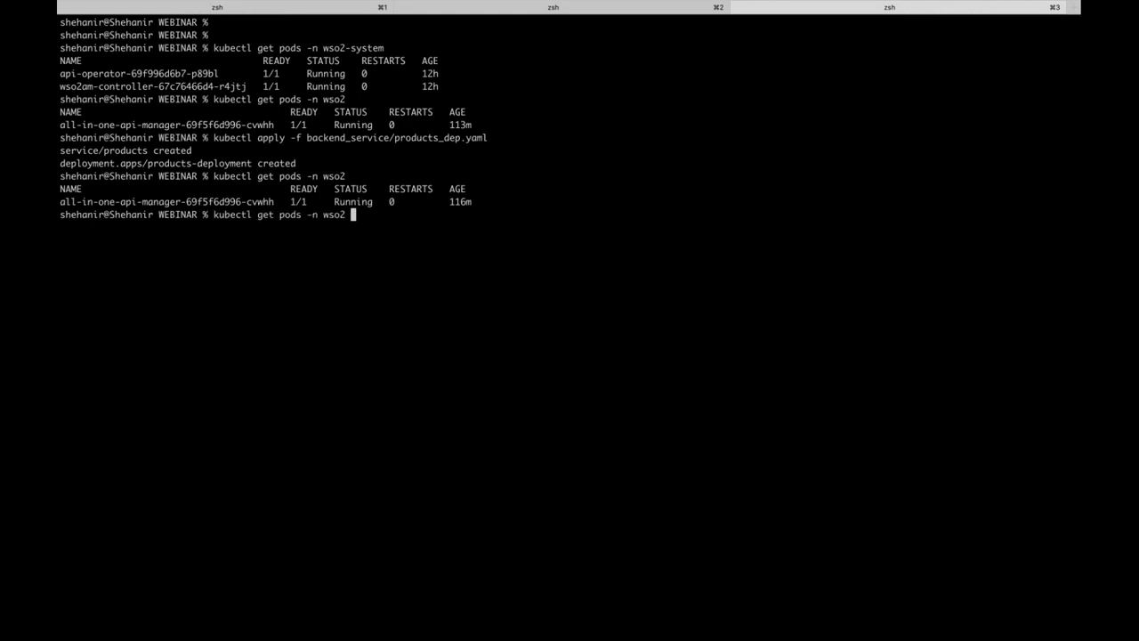
key("Up")
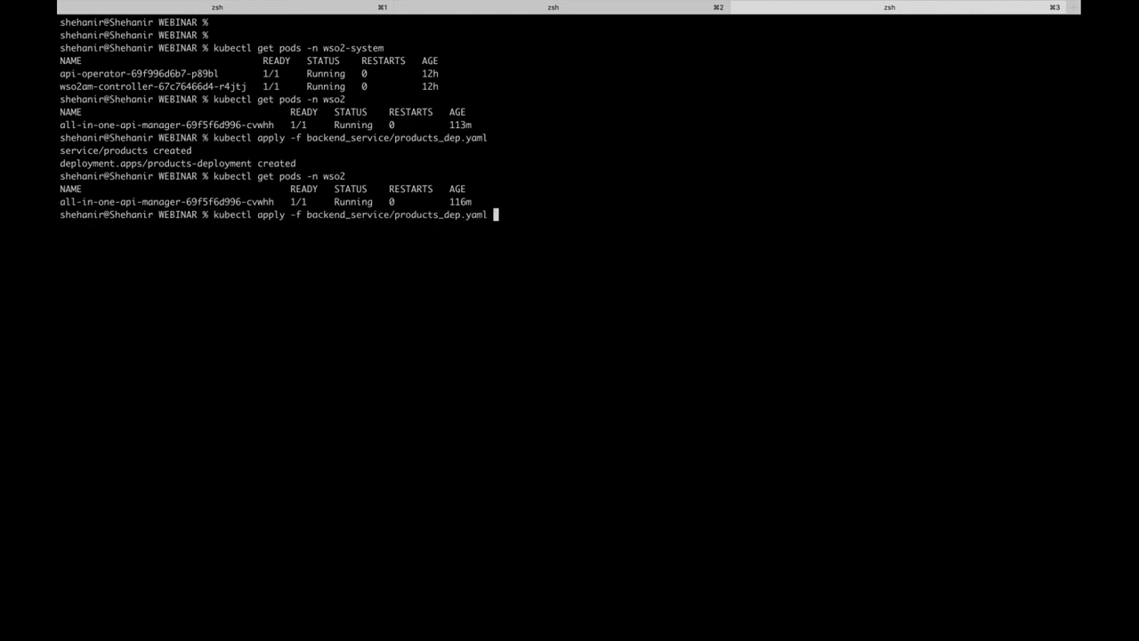
type("-n wso2")
key("Return")
Step: List the wso2 pods again and locate the new products-deployment pod
key("Up")
key("Up")
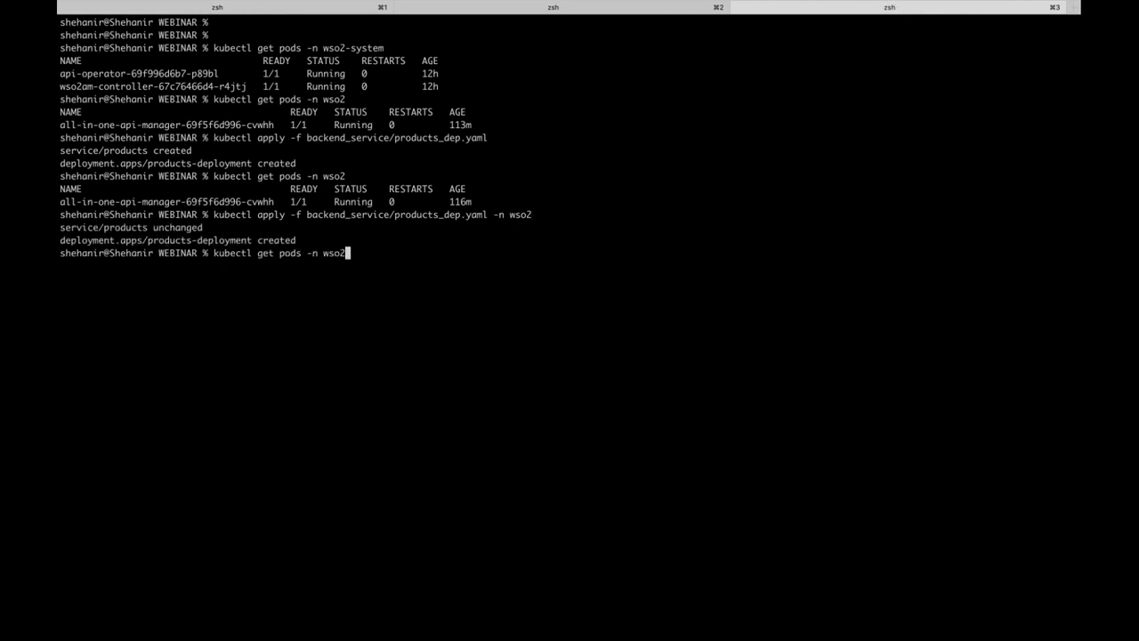
key("Return")
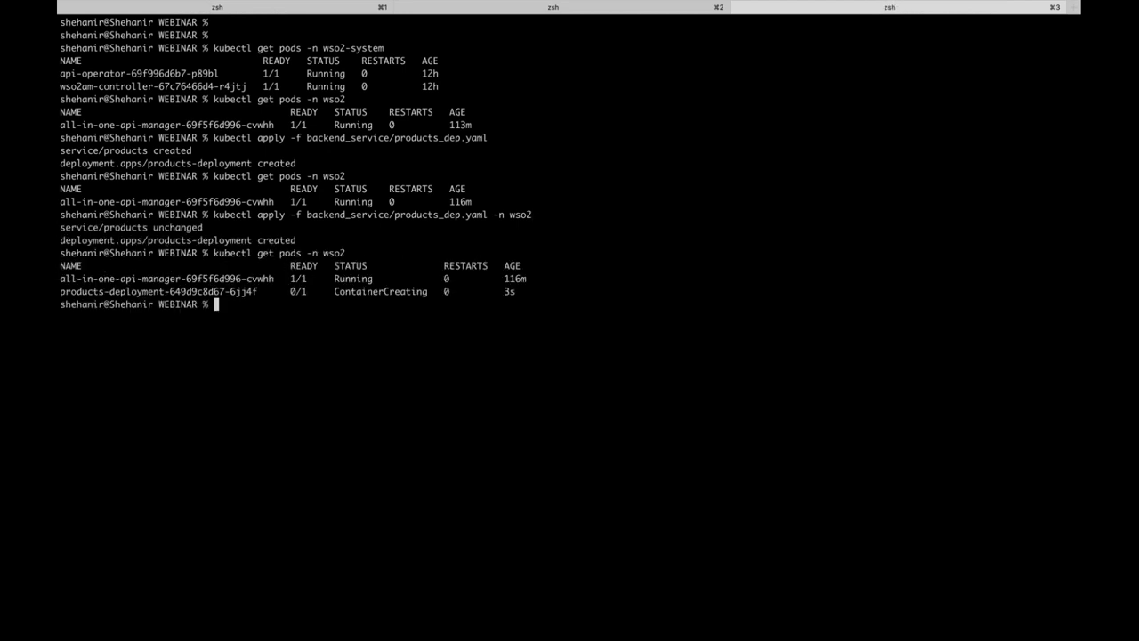
double_click(181, 292)
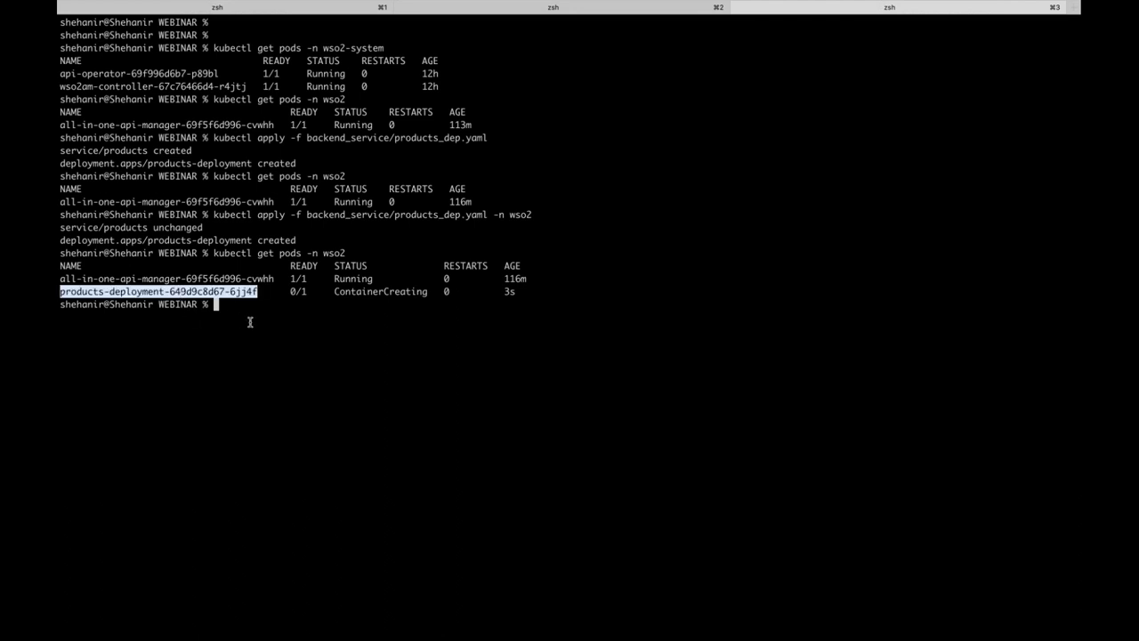
left_click(250, 322)
Step: Watch the wso2 pods with -w until products-deployment runs, then stop the watch
key("Up")
type("-w")
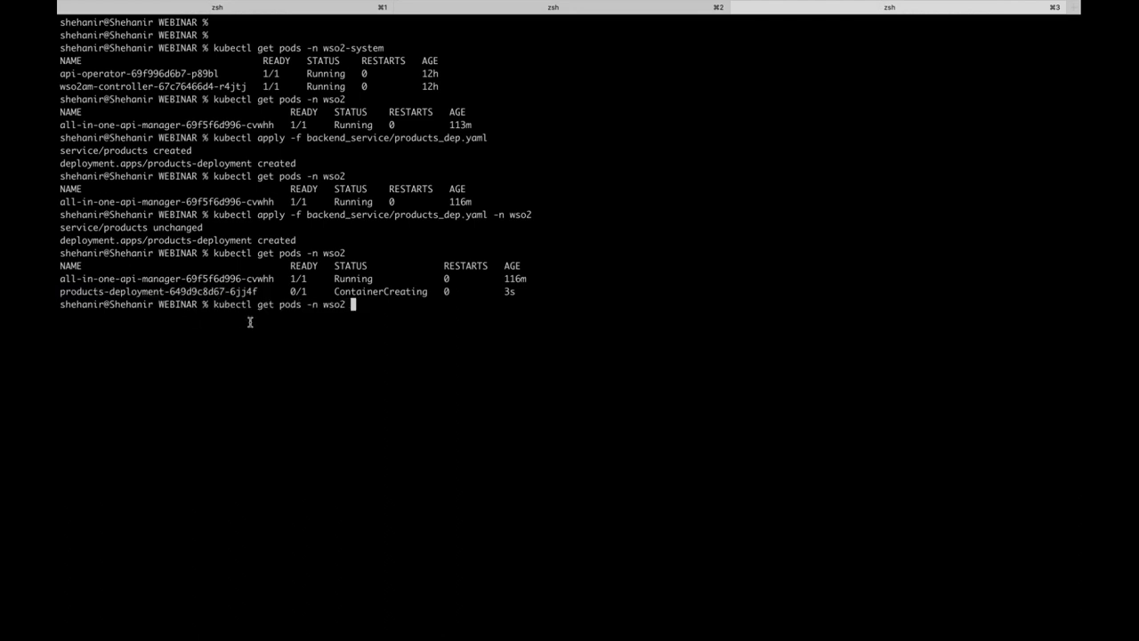
key("Return")
key("Up")
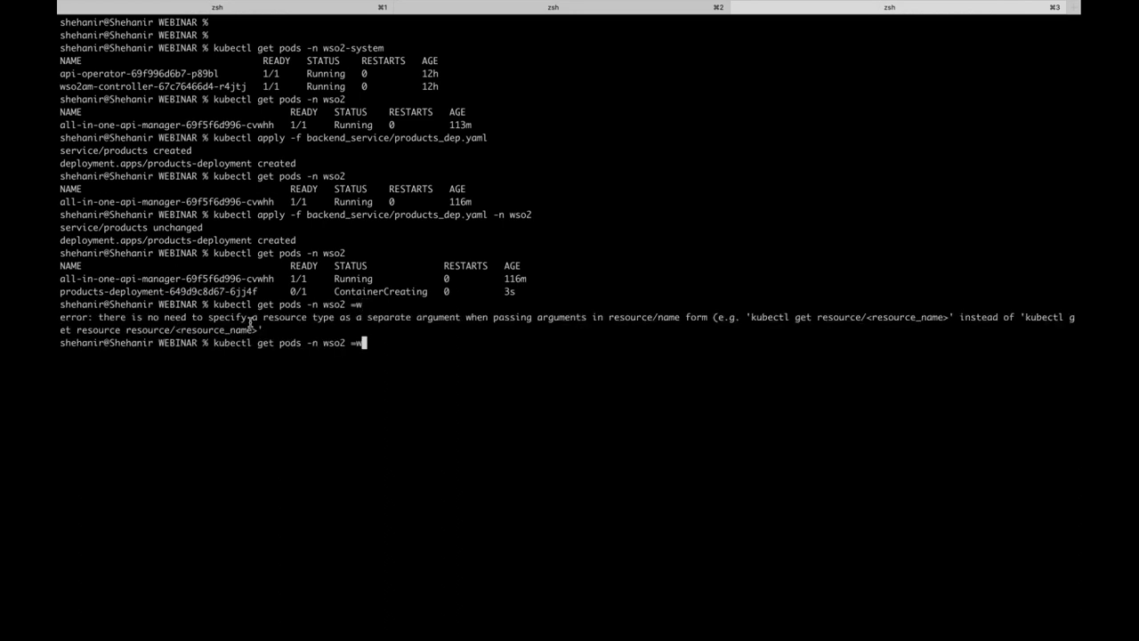
key("BackSpace")
key("BackSpace")
type("-w")
key("Return")
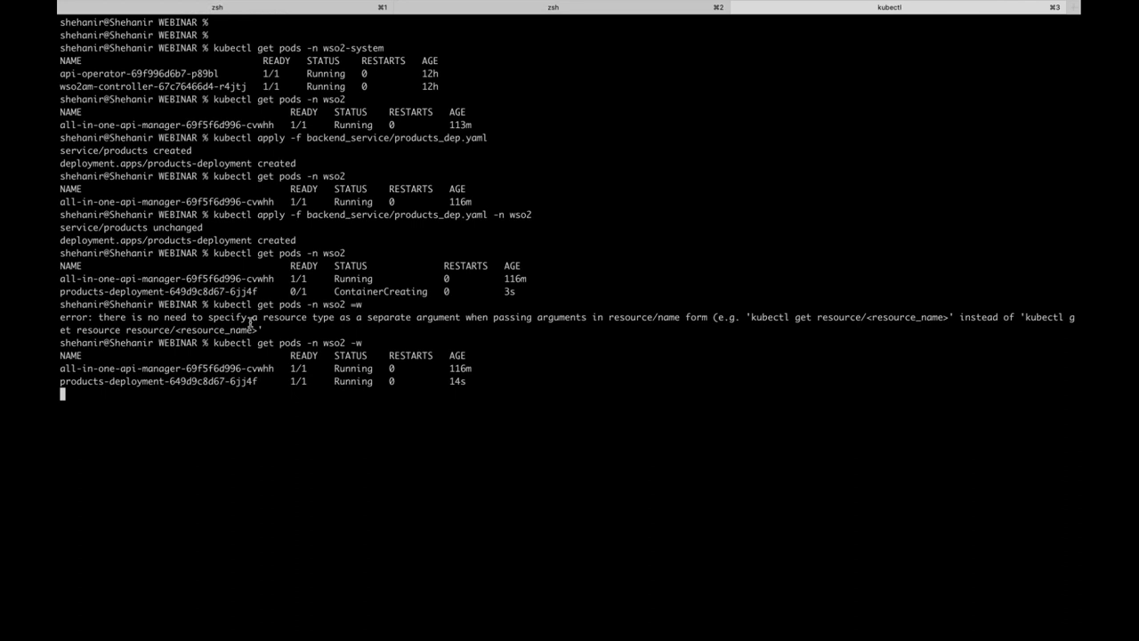
key("ctrl+c")
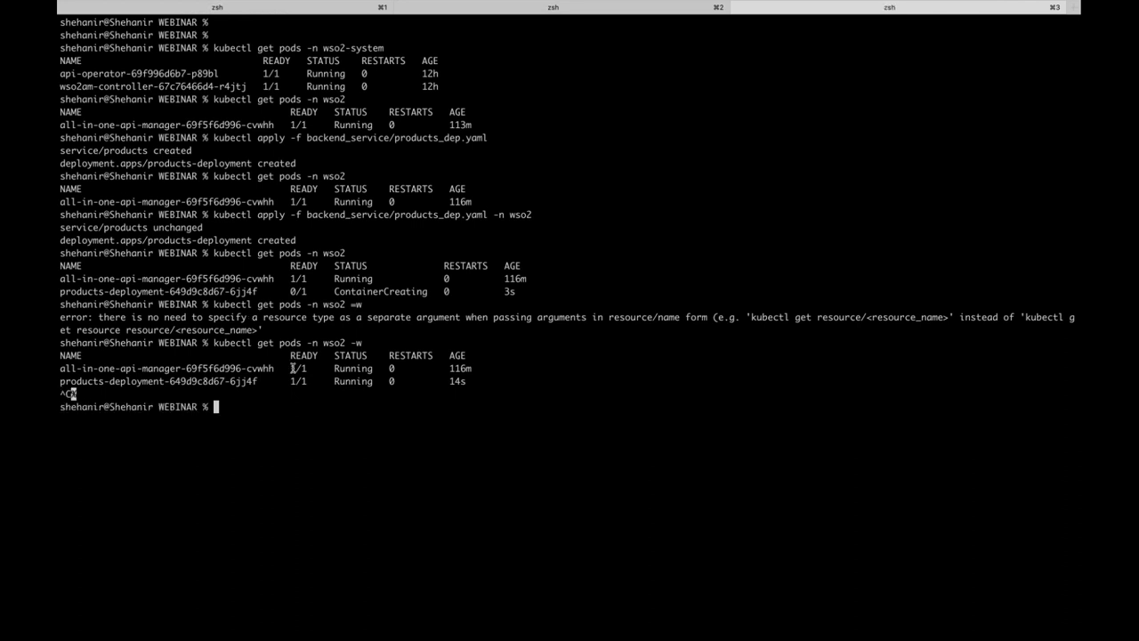
key("ctrl+Right")
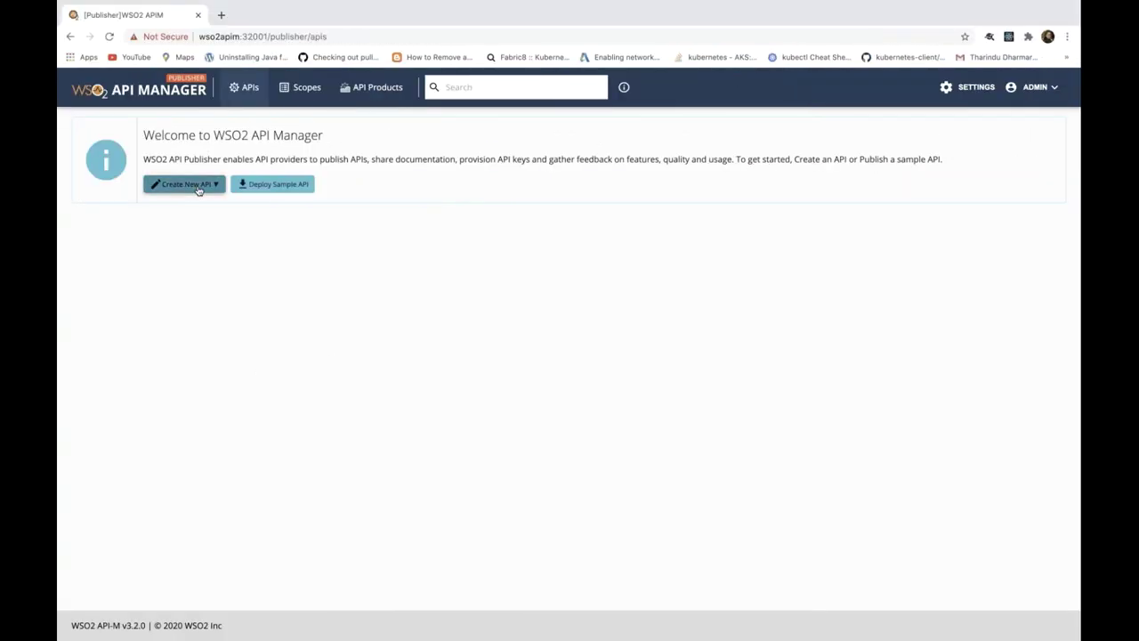
Step: Design a new REST API named online-store with context store and version v1.0.0
left_click(198, 189)
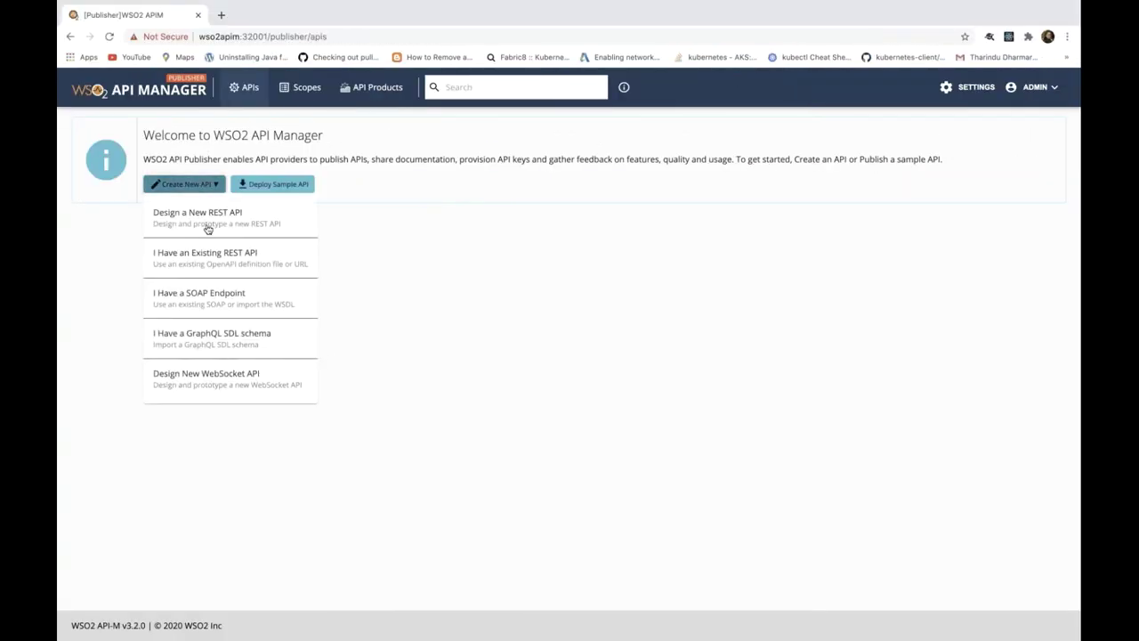
left_click(198, 216)
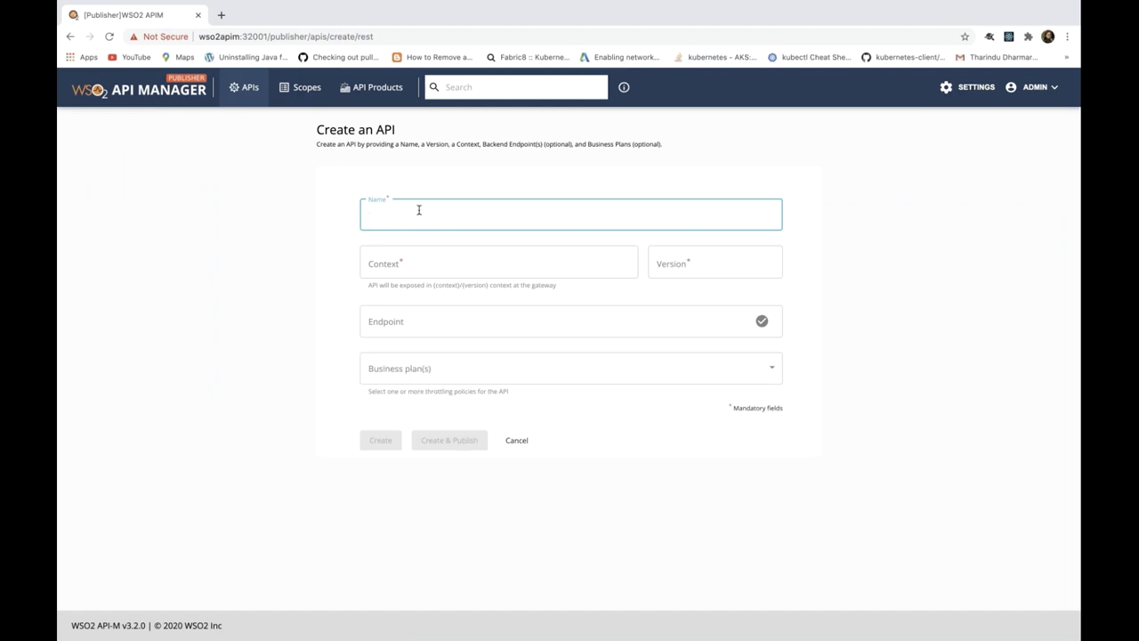
type("online-store")
key("Tab")
type("store")
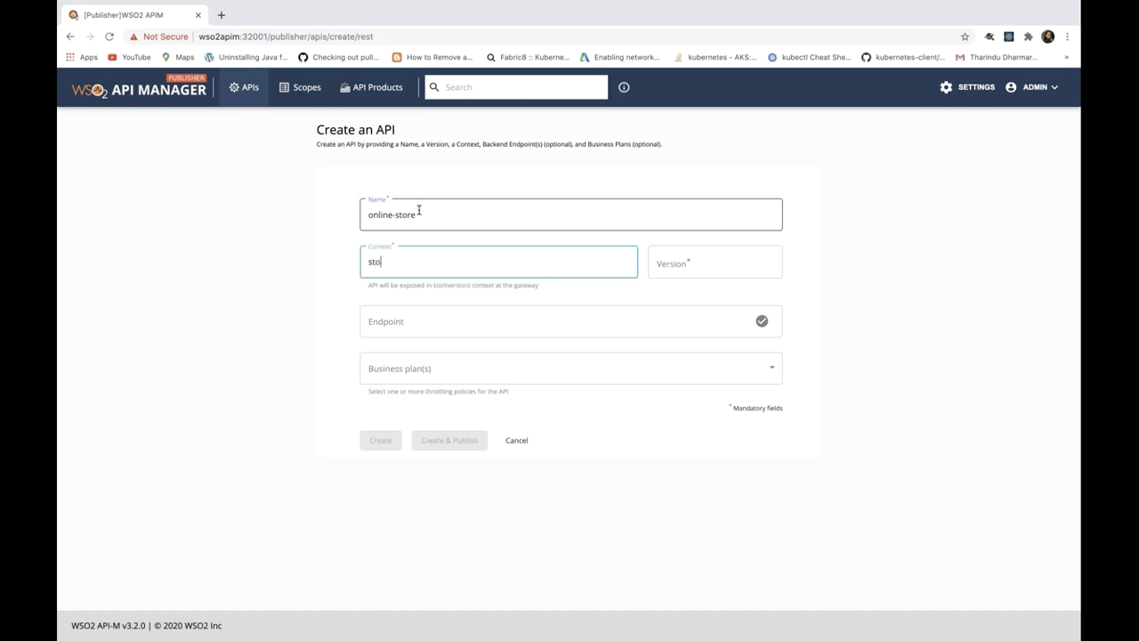
key("Tab")
type("v1.0.")
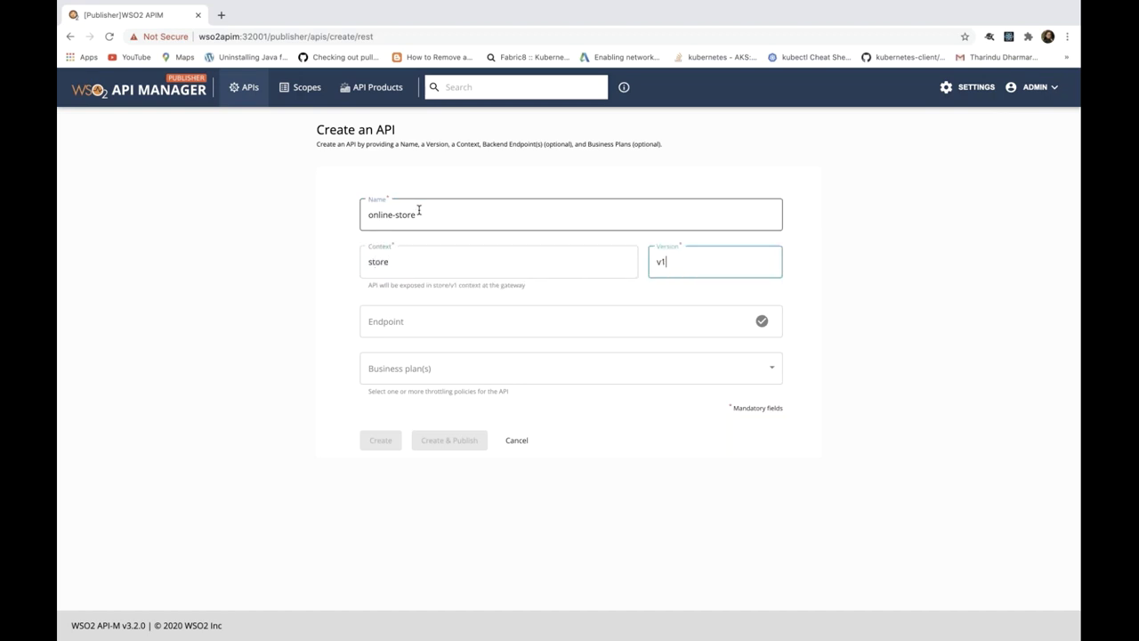
type("0")
key("Tab")
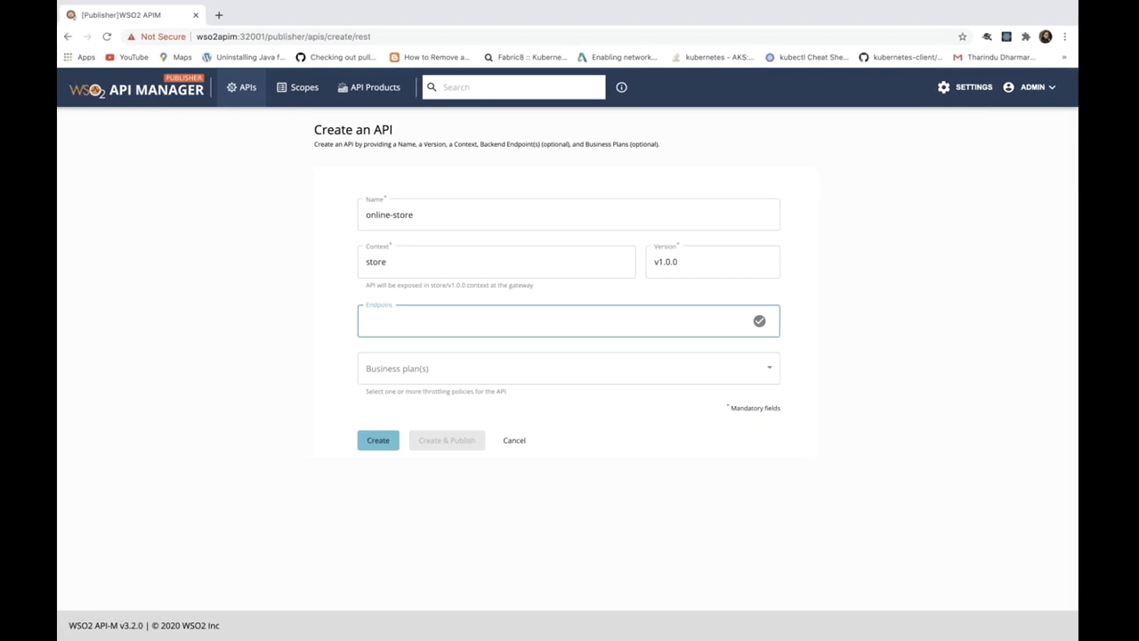
Step: List the wso2 services with kubectl get svc and copy the products service name
key("super+Tab")
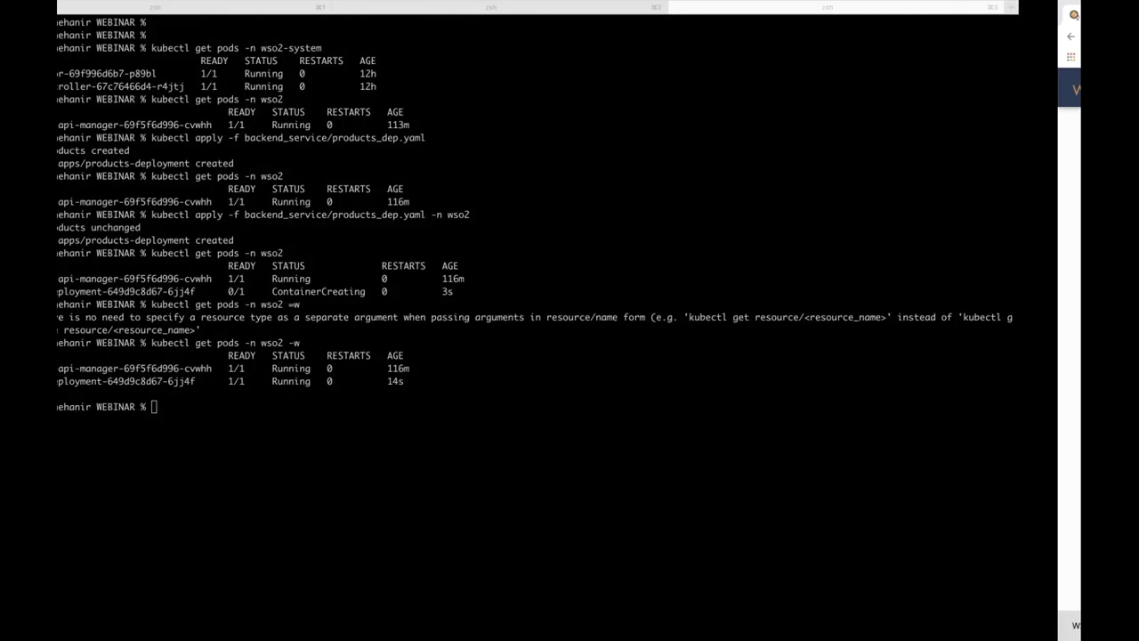
type("kubectl get svc -n ")
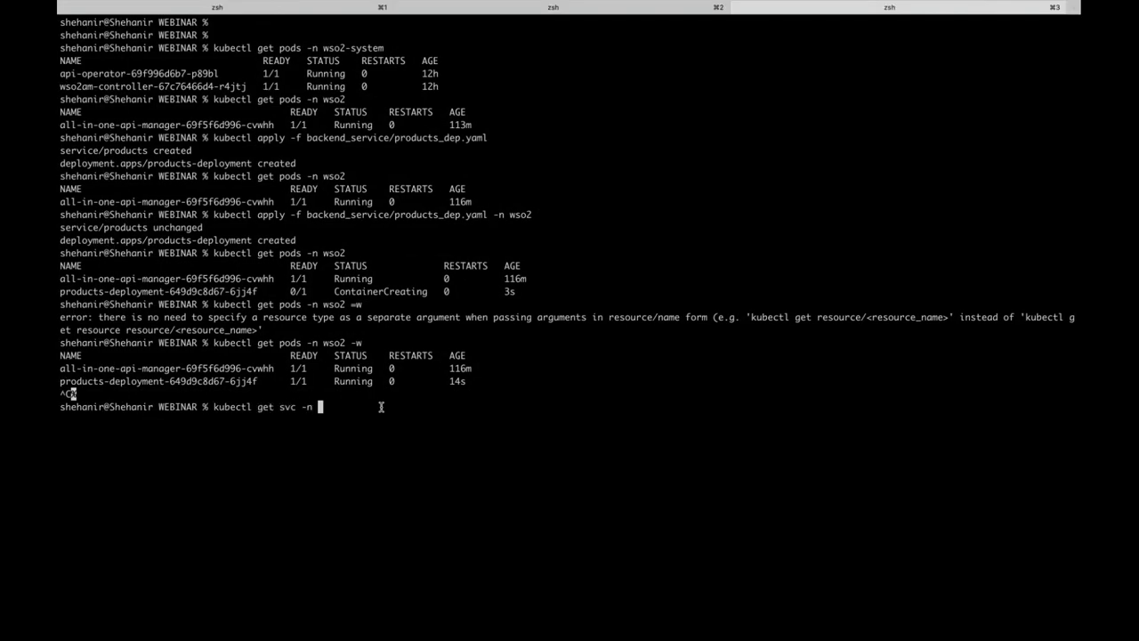
type("wso2")
key("Return")
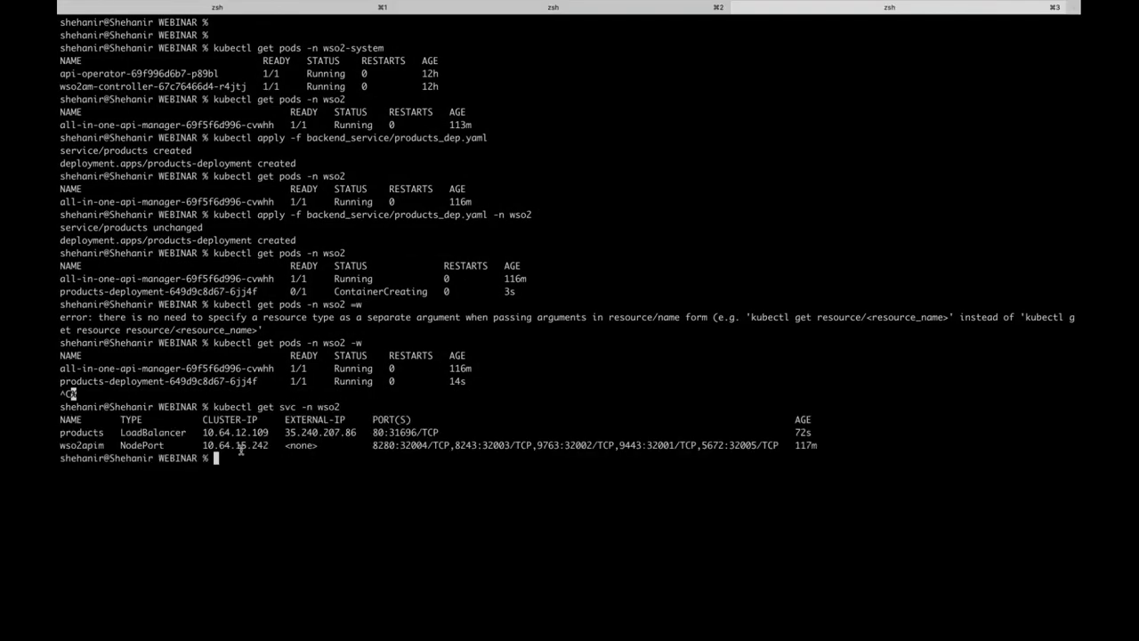
double_click(93, 432)
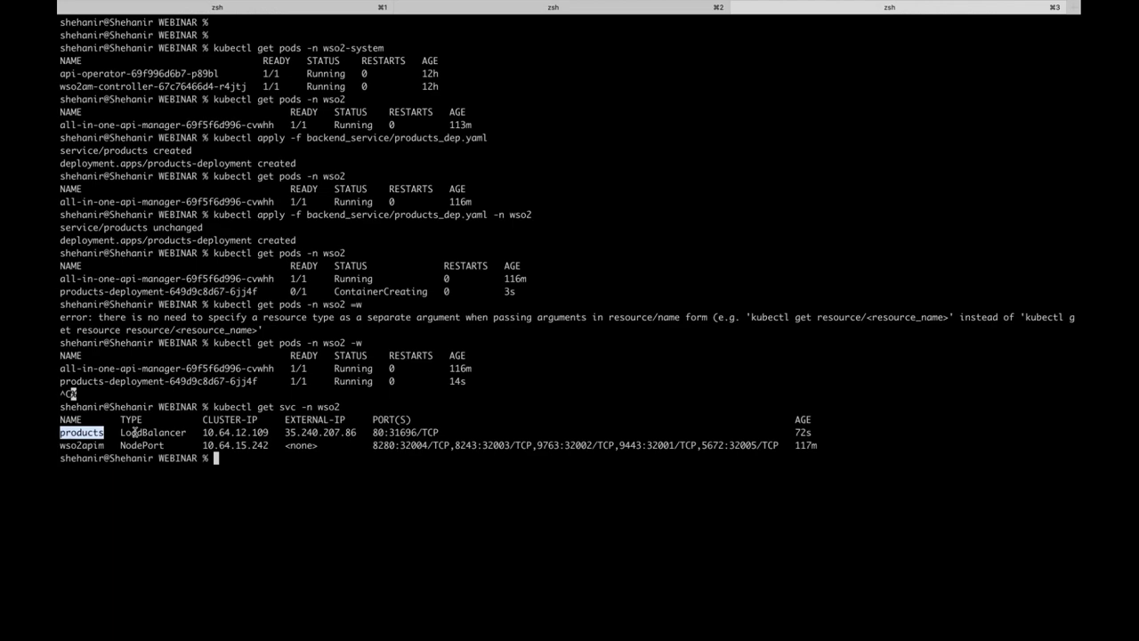
key("ctrl+Right")
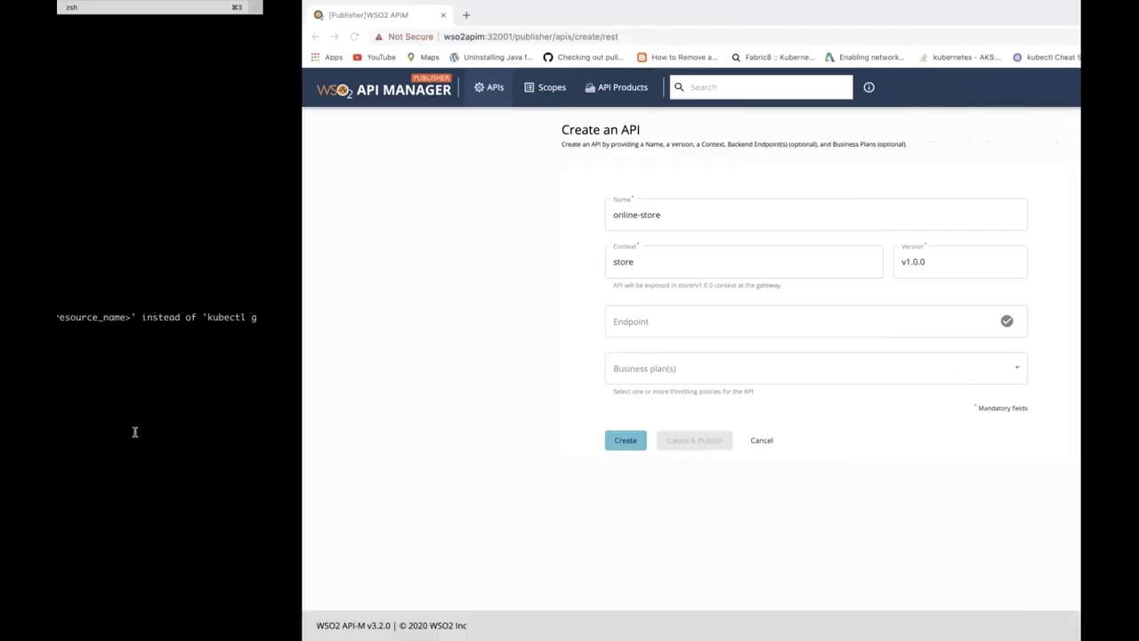
left_click(392, 322)
type("http:/")
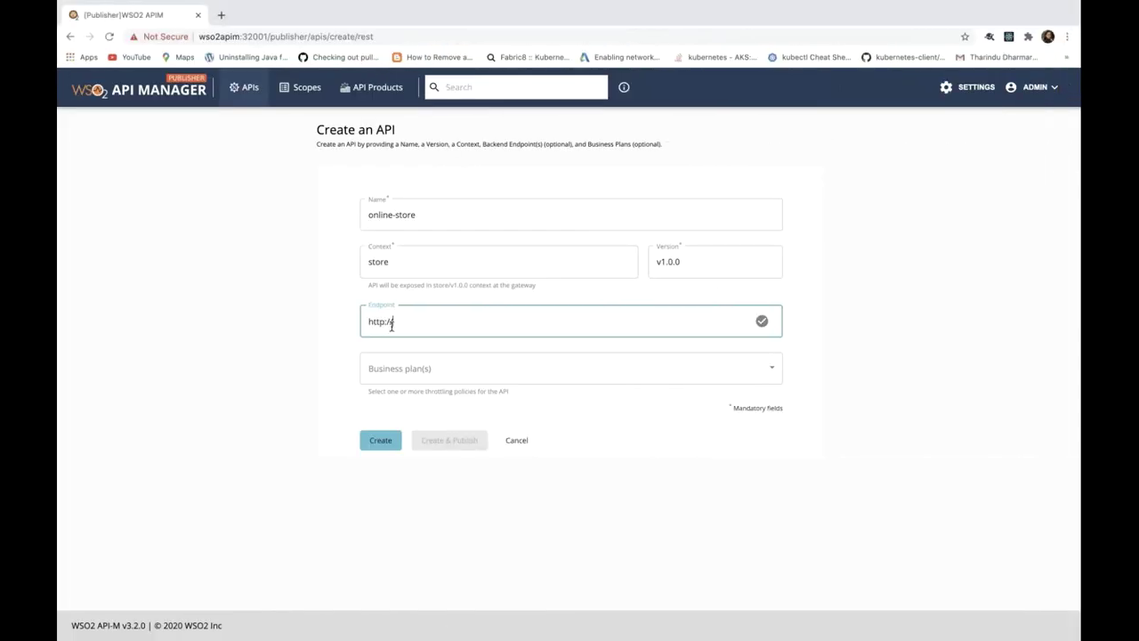
type("/")
key("super+v")
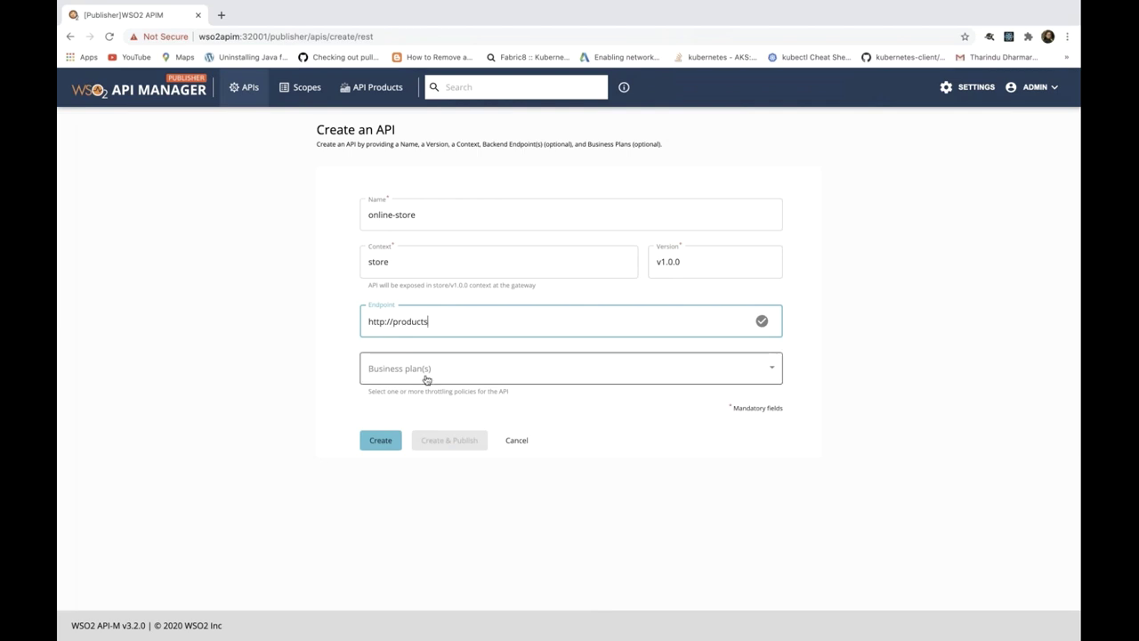
left_click(426, 379)
left_click(392, 368)
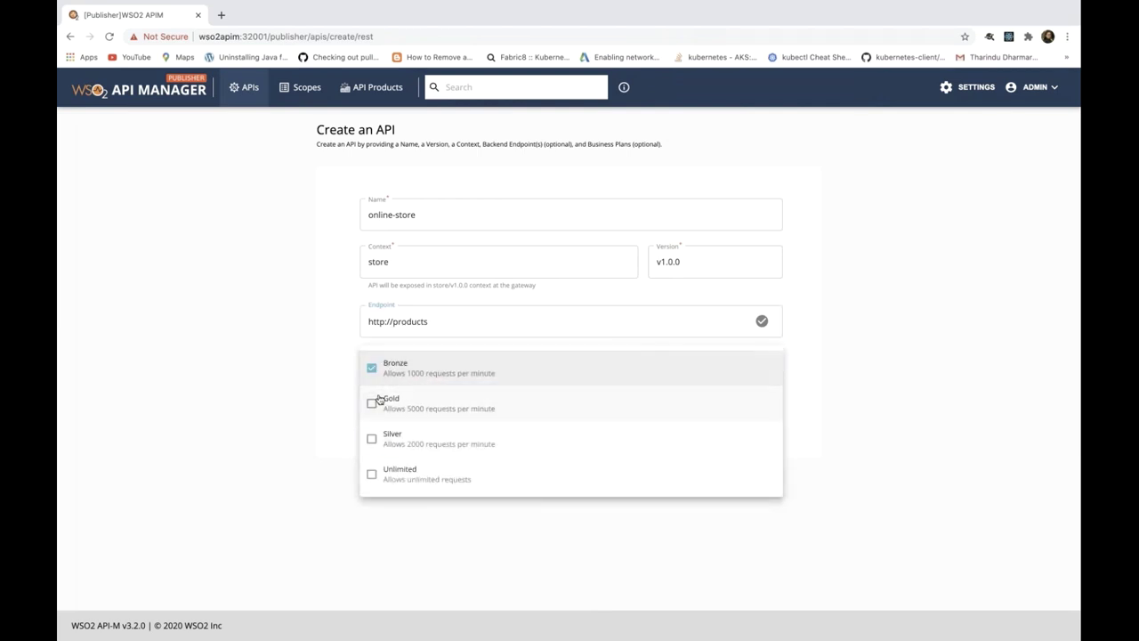
left_click(378, 400)
left_click(340, 409)
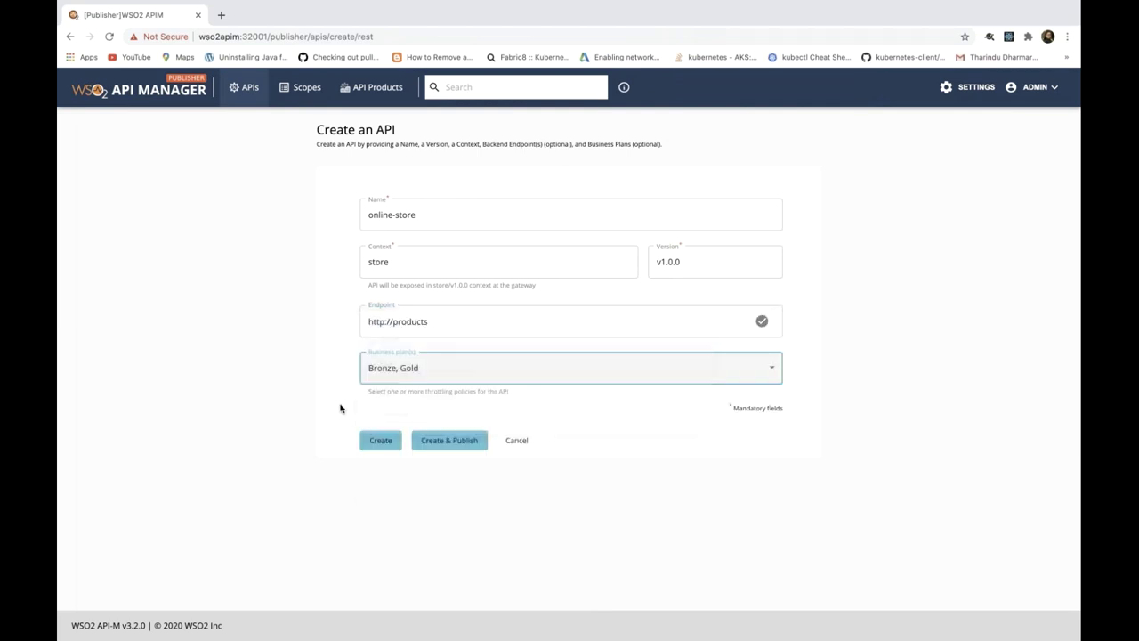
left_click(383, 445)
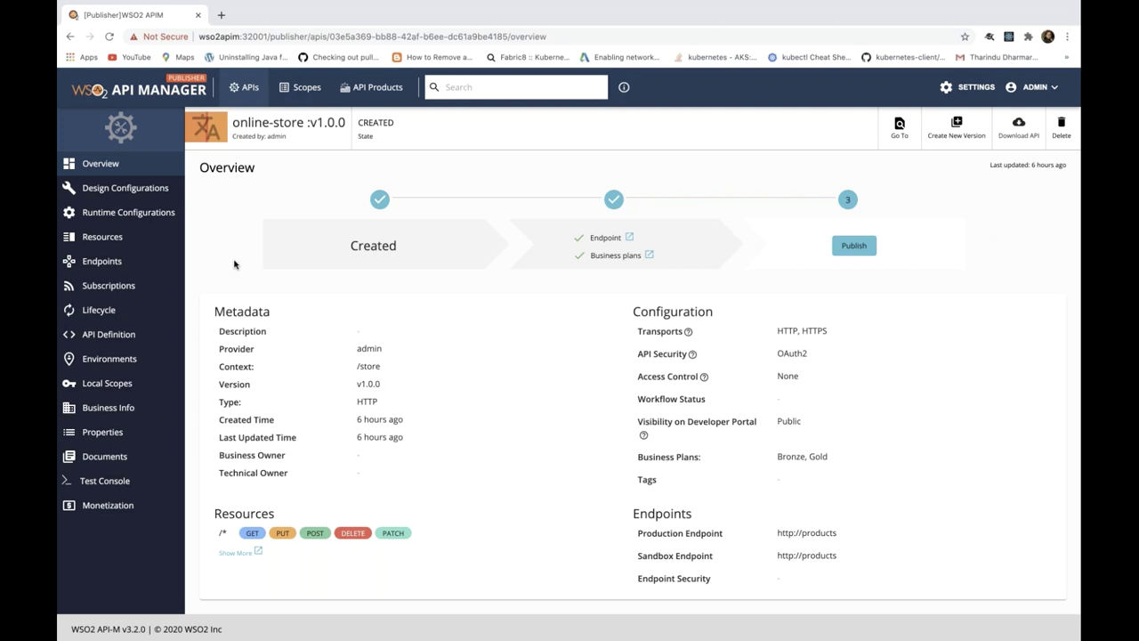
left_click(123, 241)
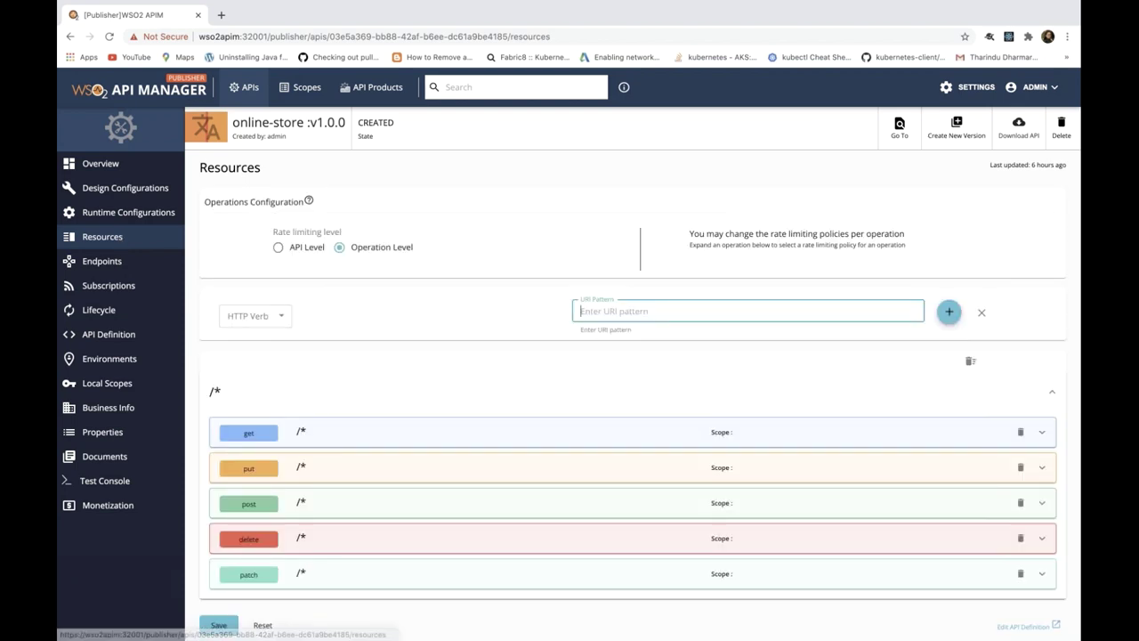
Step: Delete the default /* operations and add a GET /products operation
scroll(570, 356, "down", 1)
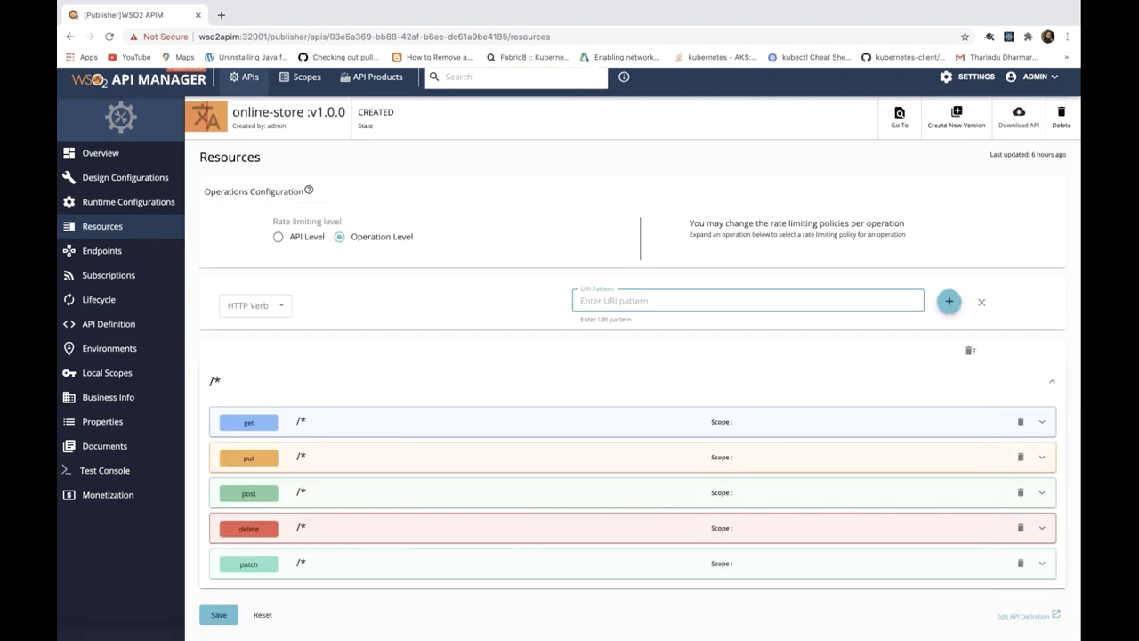
scroll(569, 356, "down", 1)
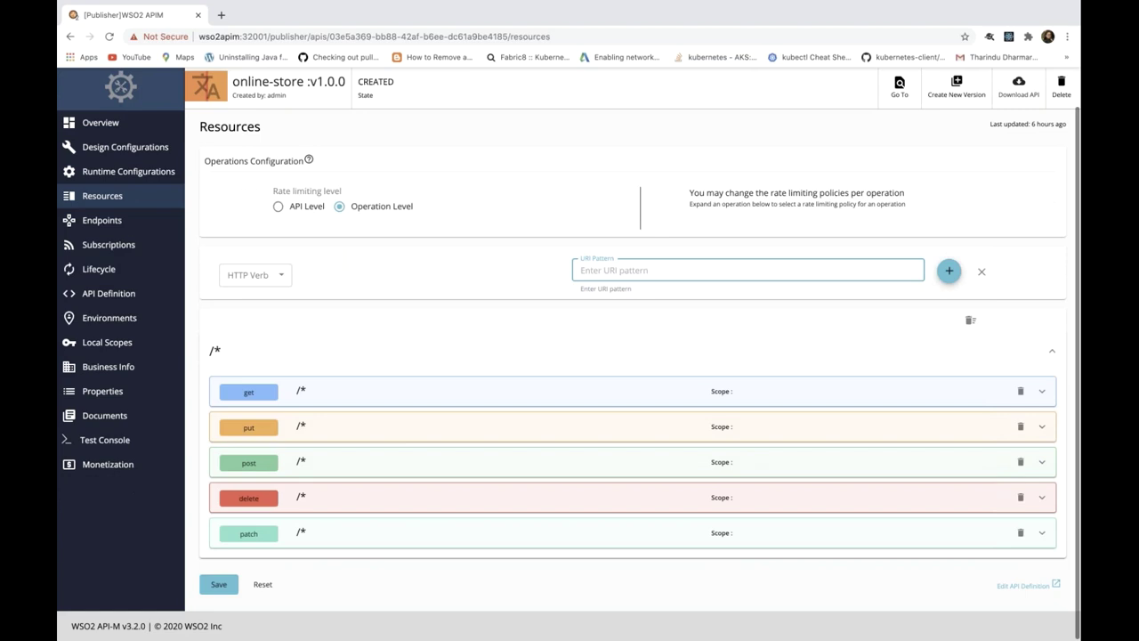
left_click(970, 321)
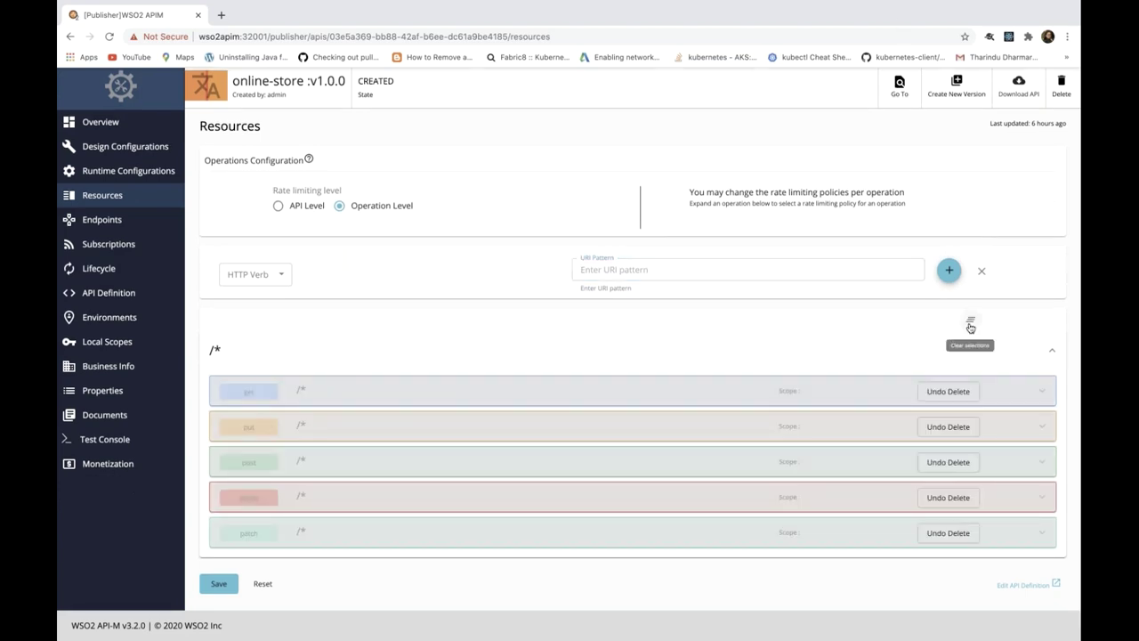
left_click(256, 274)
left_click(267, 305)
left_click(748, 270)
type("/product")
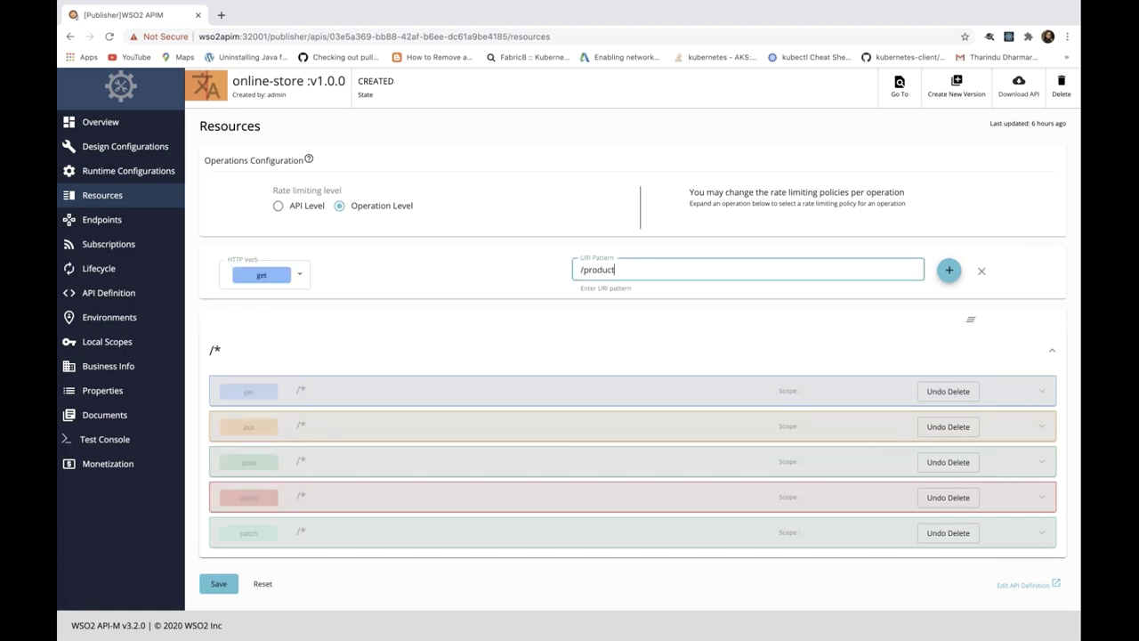
type("s")
left_click(950, 271)
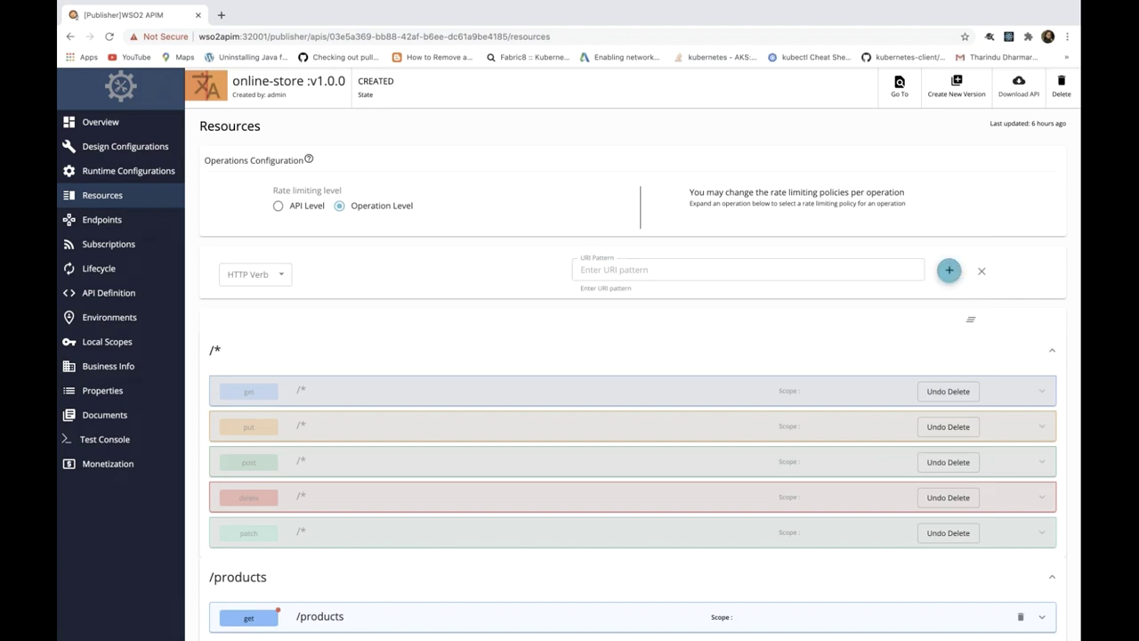
Step: Add a GET /products/{id} operation and save the resources
left_click(255, 275)
left_click(255, 274)
left_click(676, 270)
type("/product")
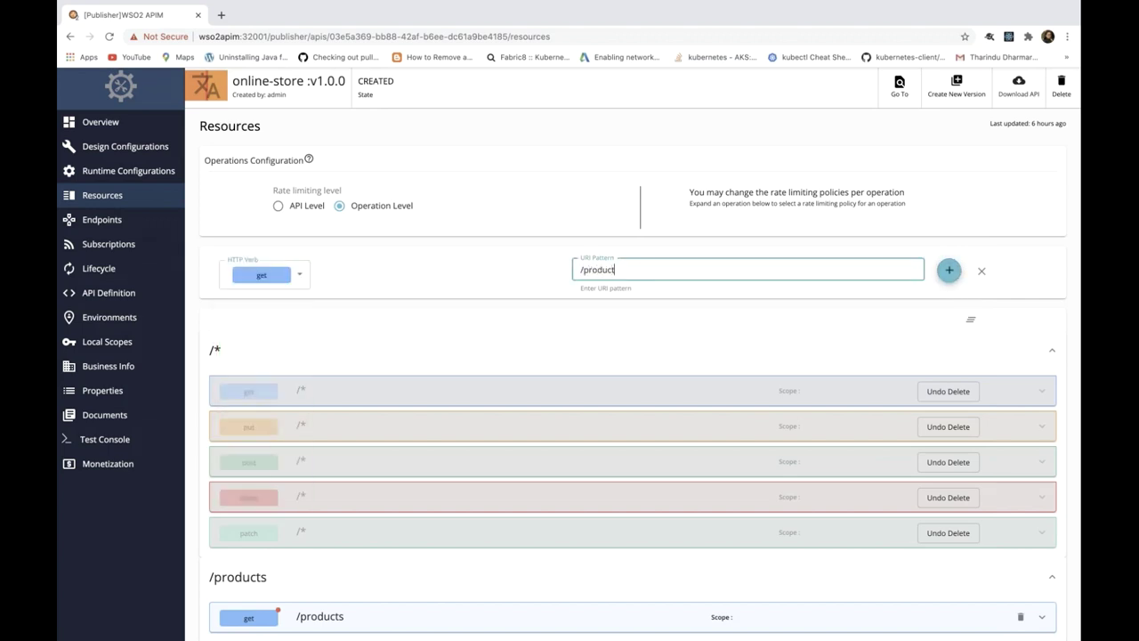
type("s/{id}")
left_click(950, 274)
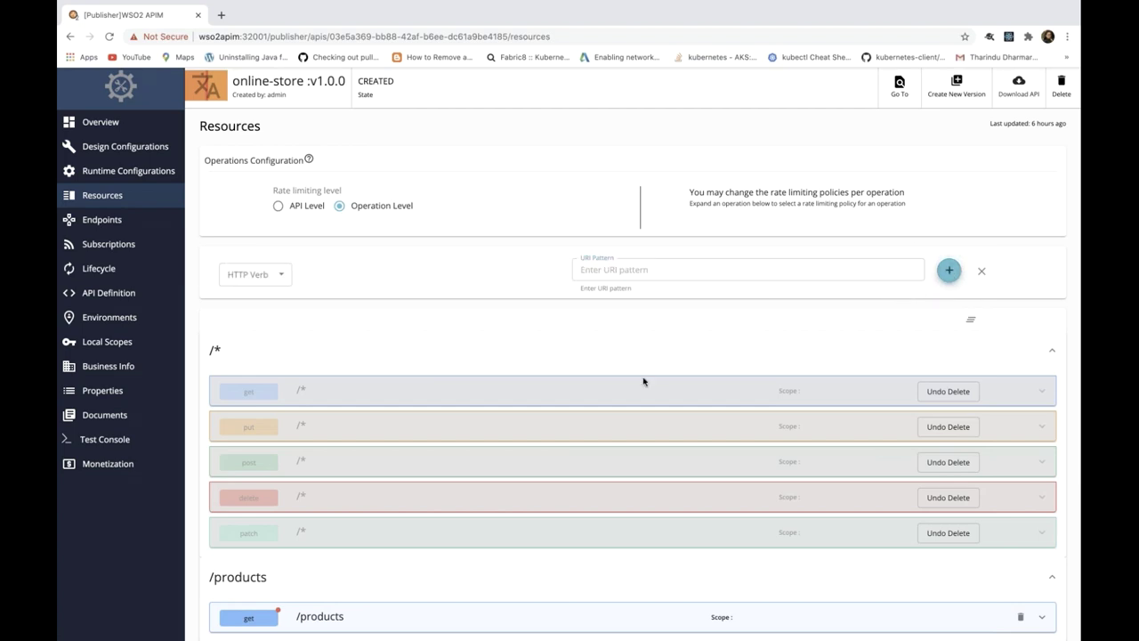
scroll(644, 381, "down", 2)
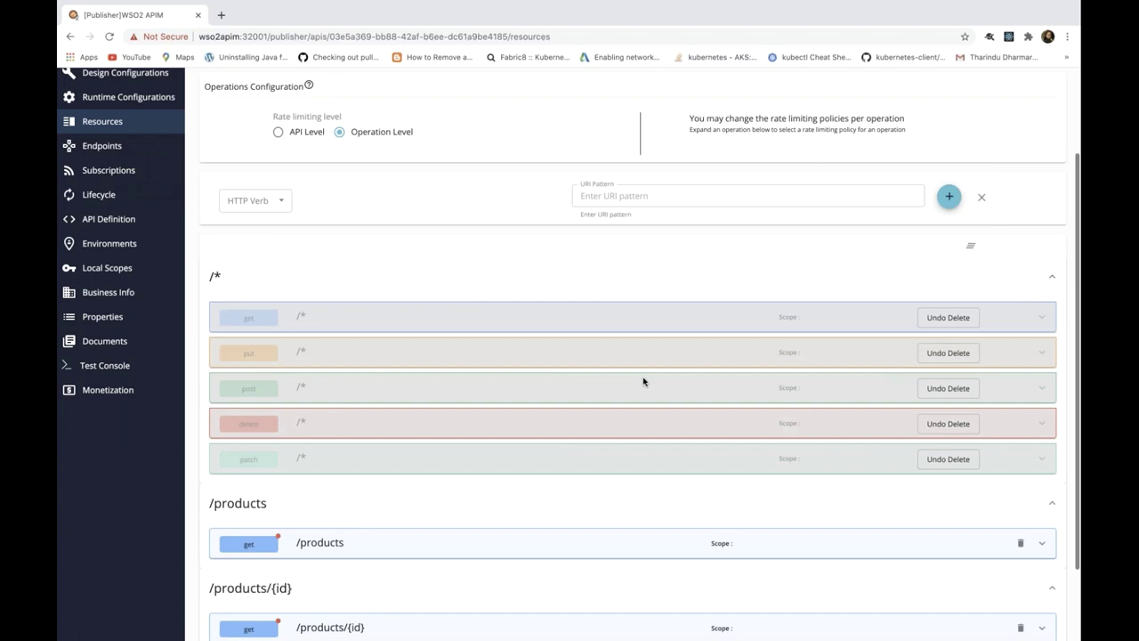
scroll(644, 381, "down", 2)
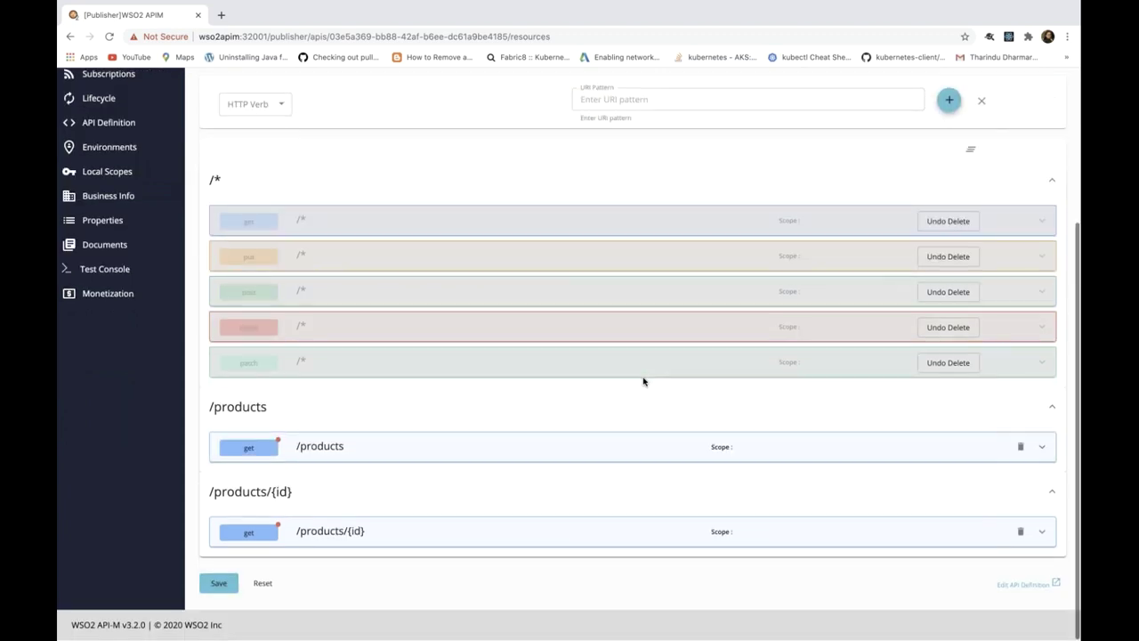
left_click(220, 583)
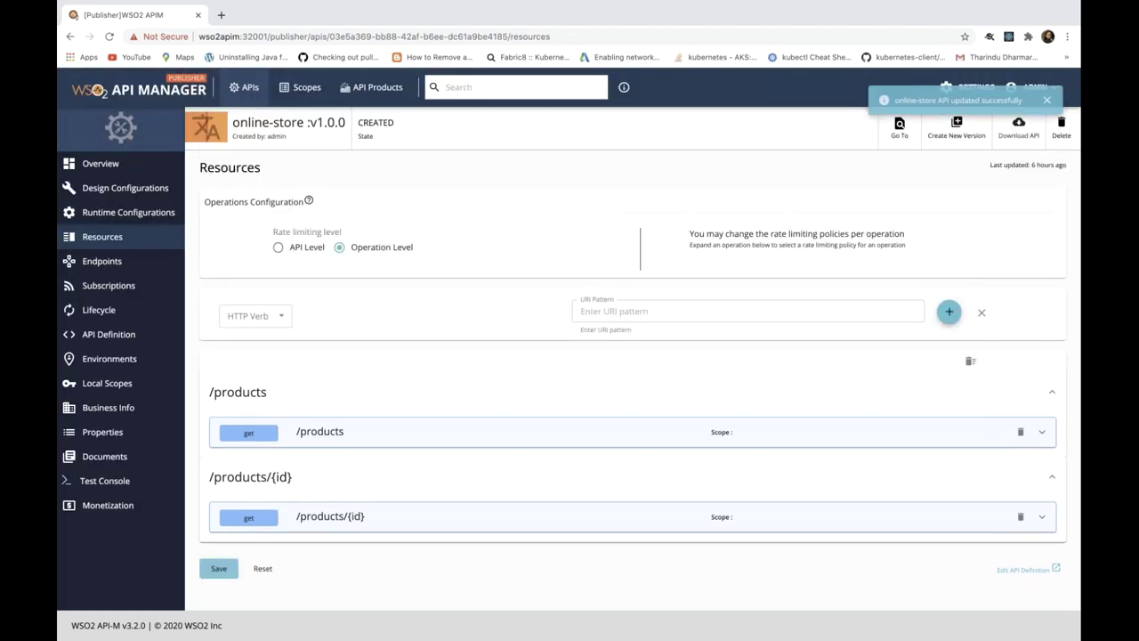
left_click(129, 359)
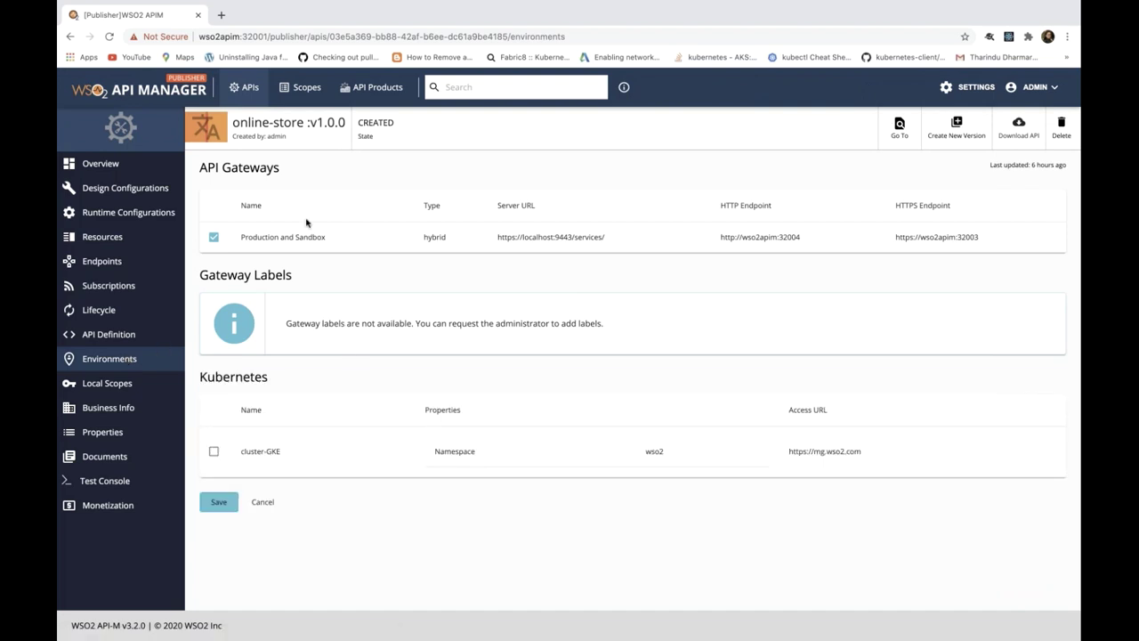
Step: Select cluster-GKE, clear Production and Sandbox, and save the environments
double_click(230, 171)
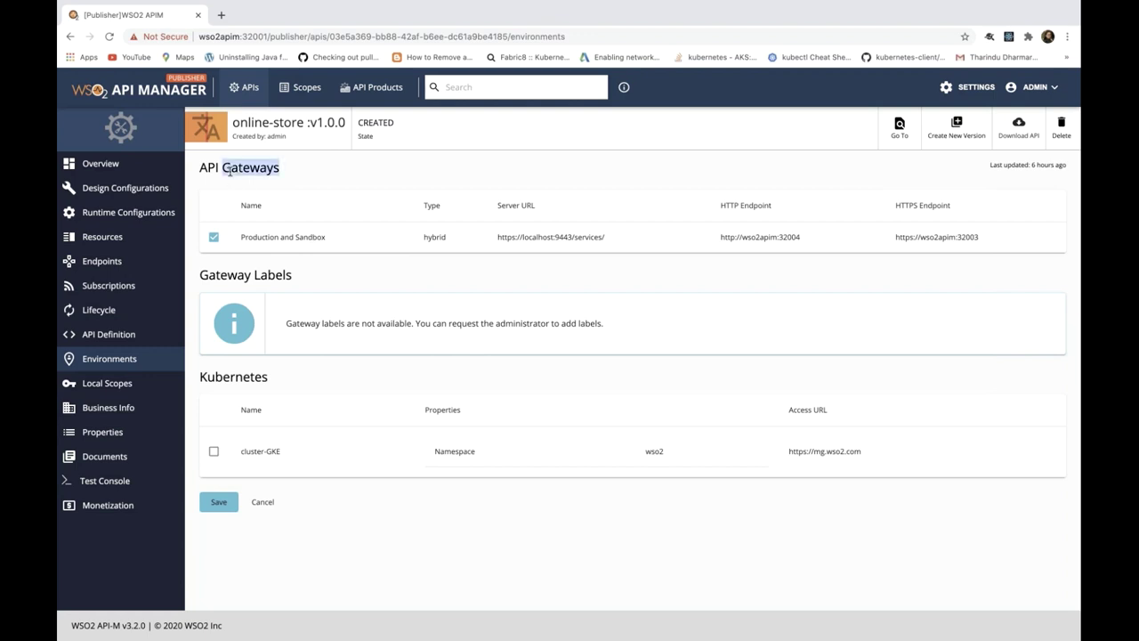
left_click(252, 275)
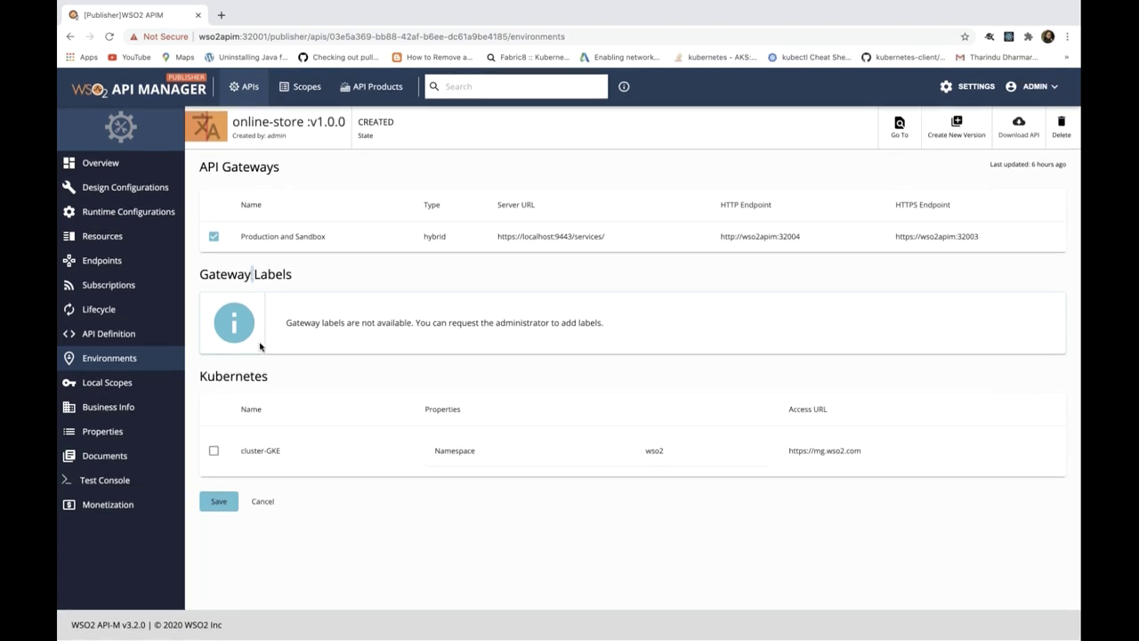
double_click(288, 374)
left_click(217, 456)
left_click(214, 452)
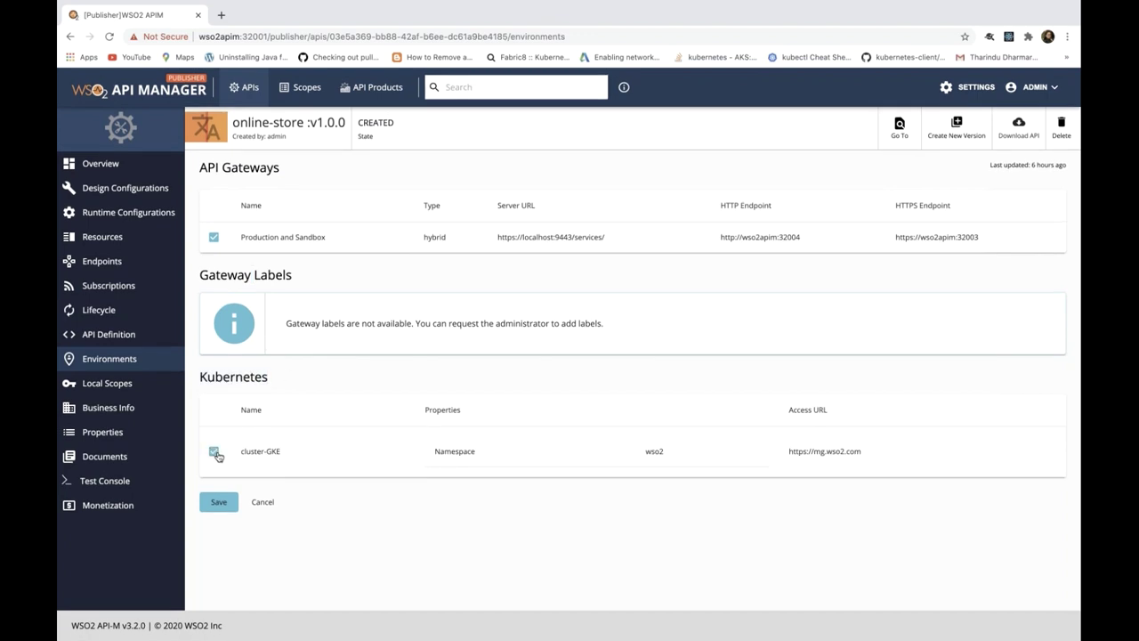
left_click(214, 238)
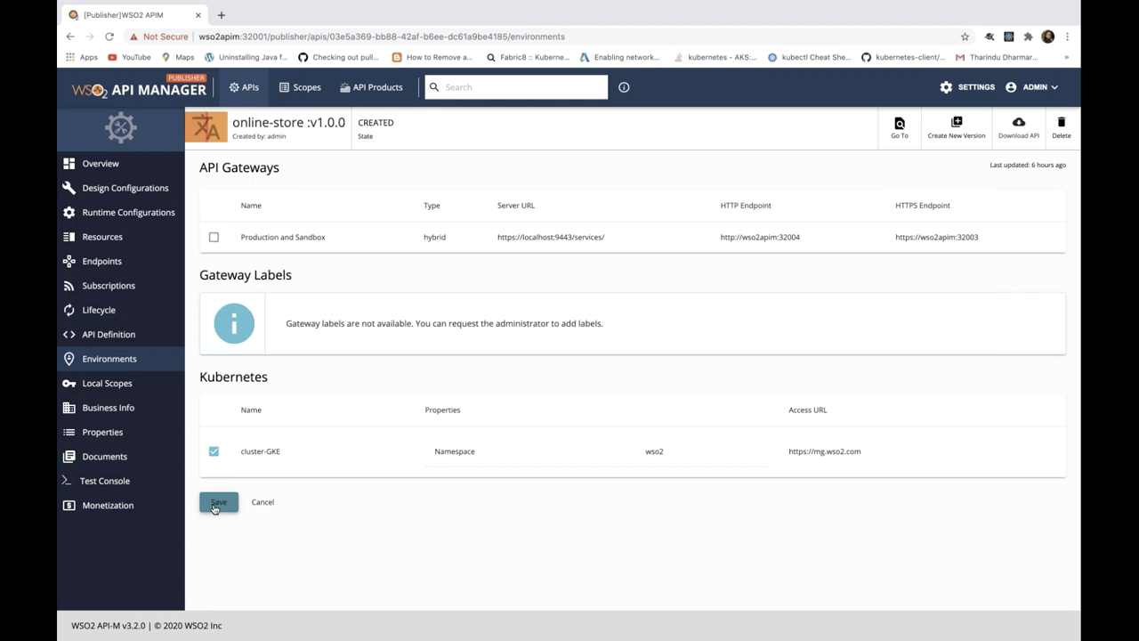
left_click(216, 504)
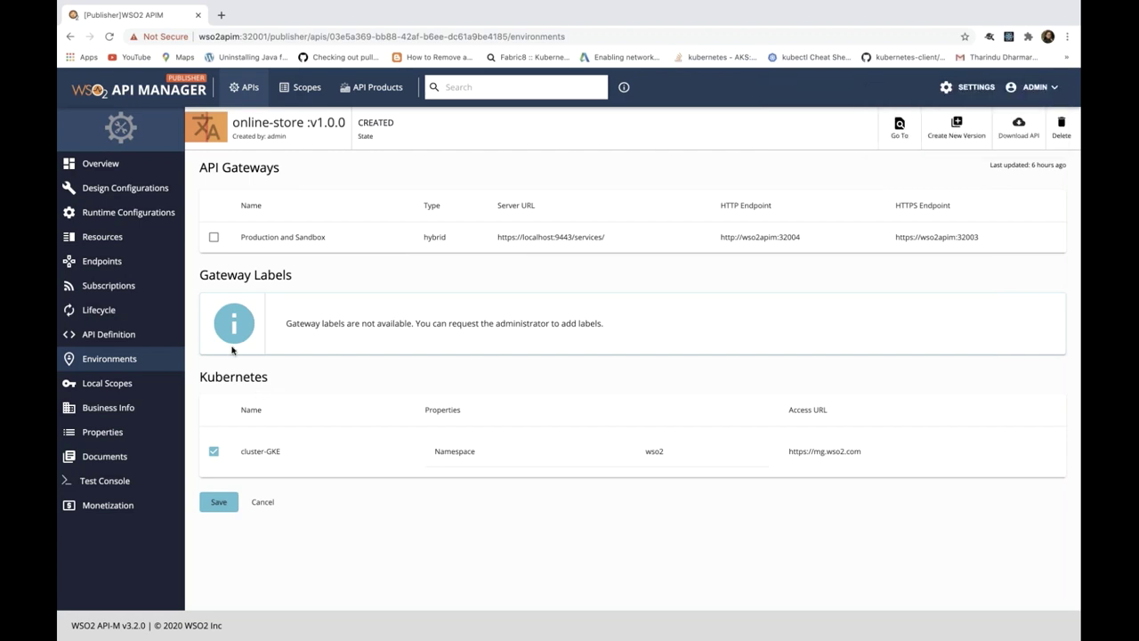
Step: Publish online-store from its Lifecycle page
left_click(128, 312)
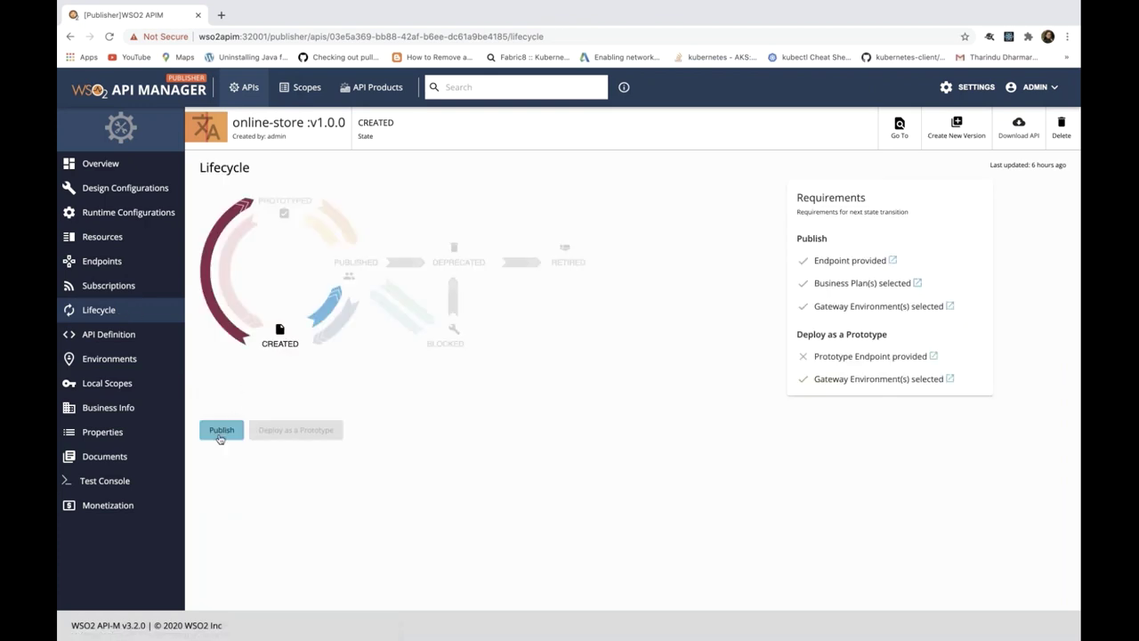
left_click(221, 431)
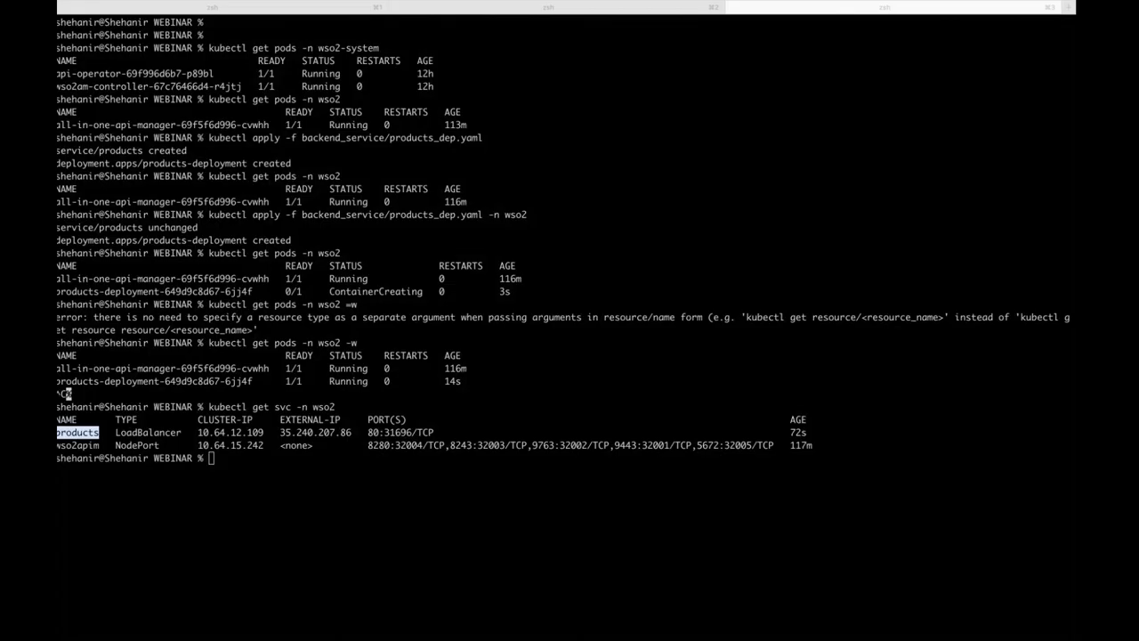
Step: List the wso2 APIs with kubectl get apis and highlight the online-store entry
key("Return")
type("kubectl get po")
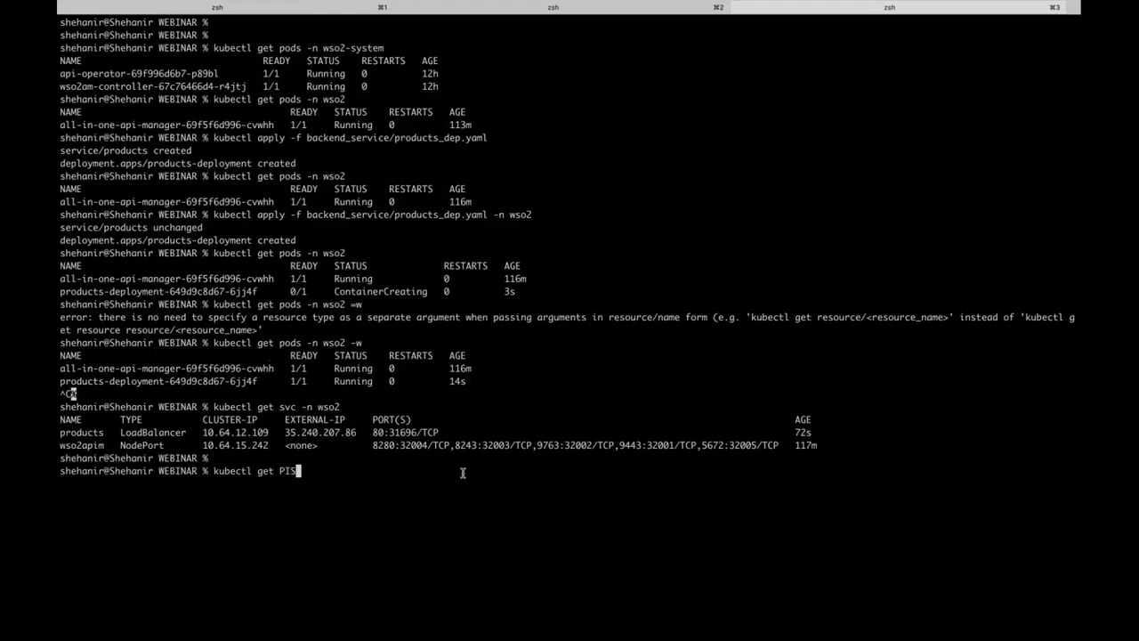
key("BackSpace")
key("BackSpace")
type("apis -n wso2")
key("Return")
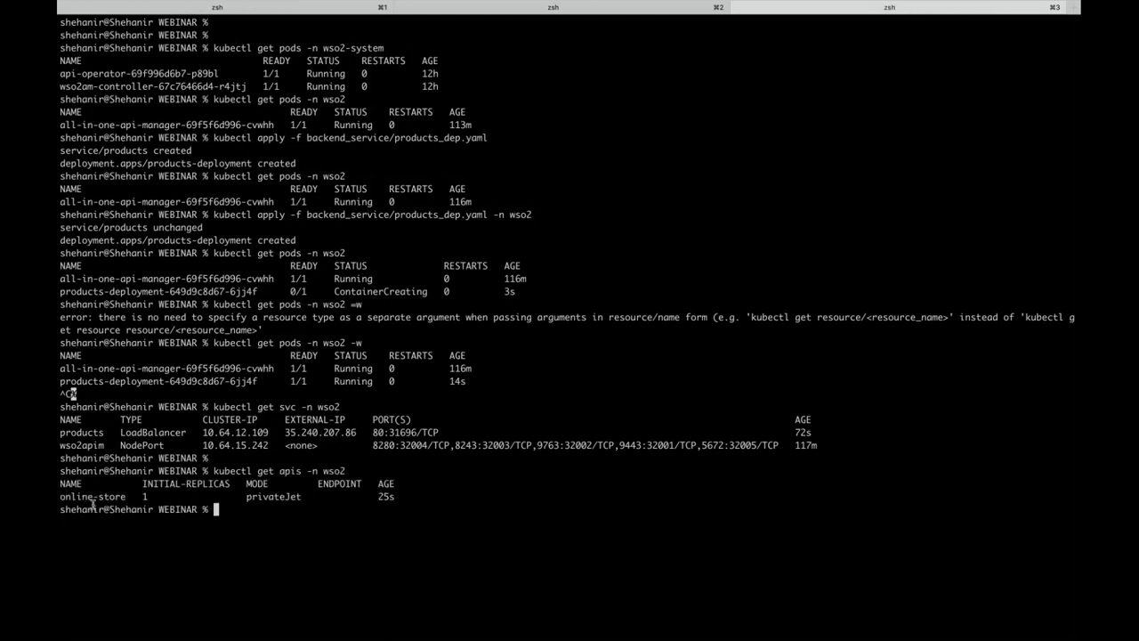
double_click(92, 499)
left_click(281, 540)
Step: Watch the wso2 pods and point out the online-store-kaniko-gqnjn pod
type("kubectl get pods -n")
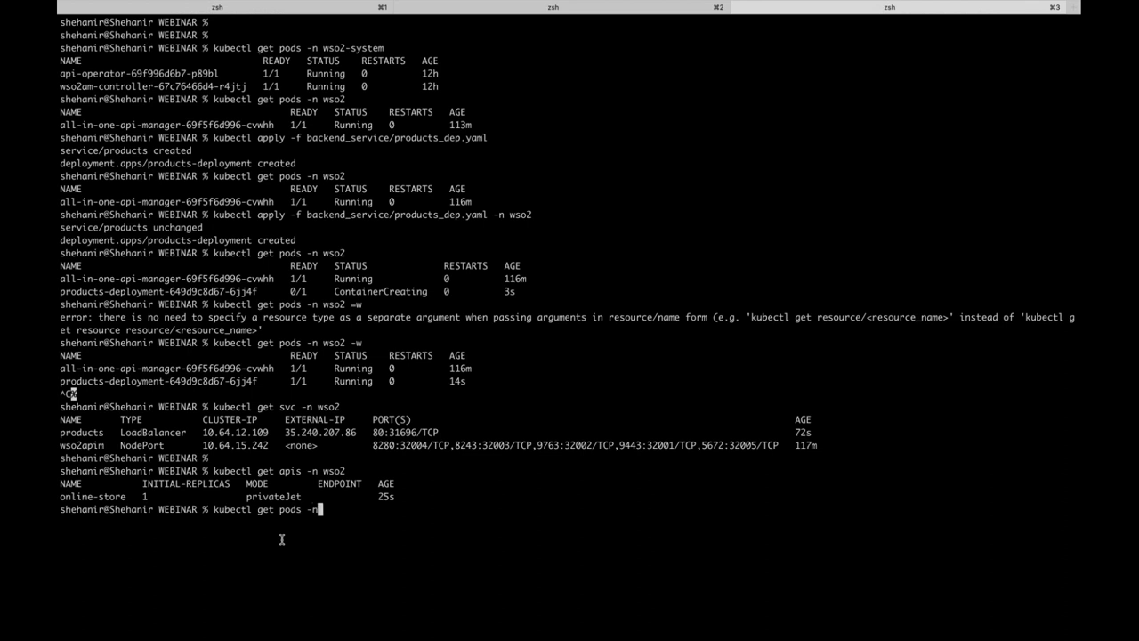
type(" wso2 -w")
key("Return")
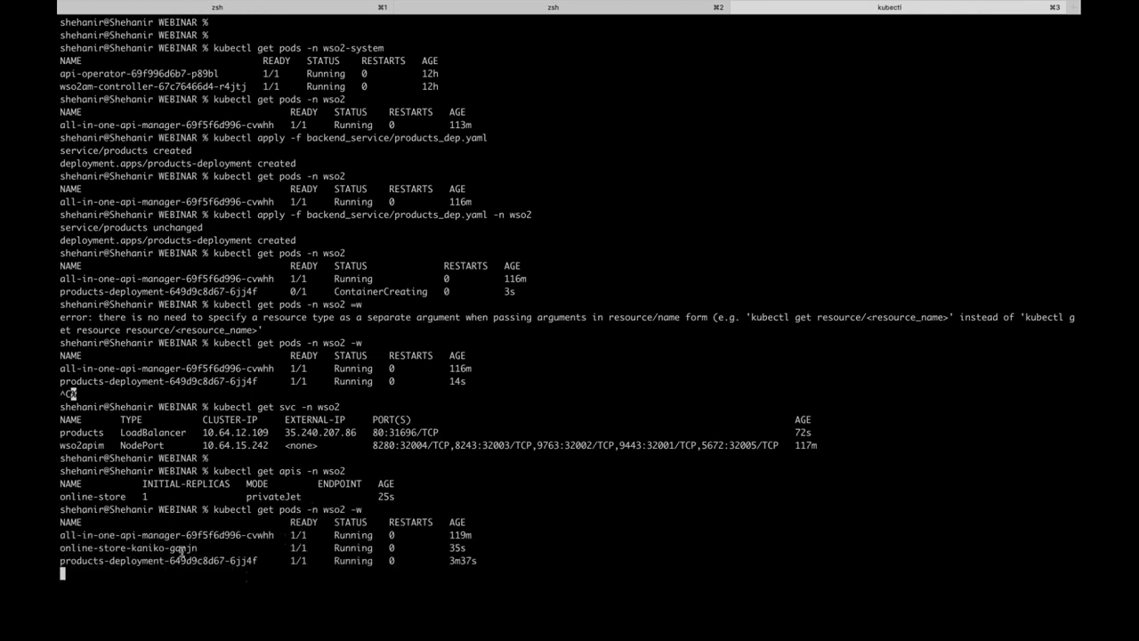
double_click(125, 548)
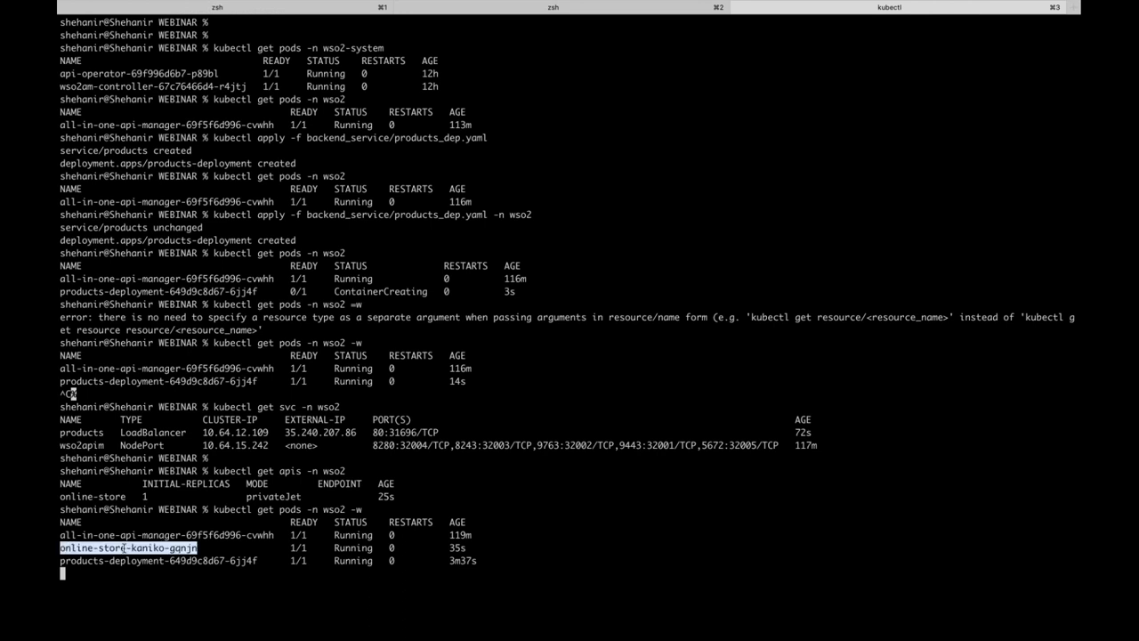
left_click(263, 552)
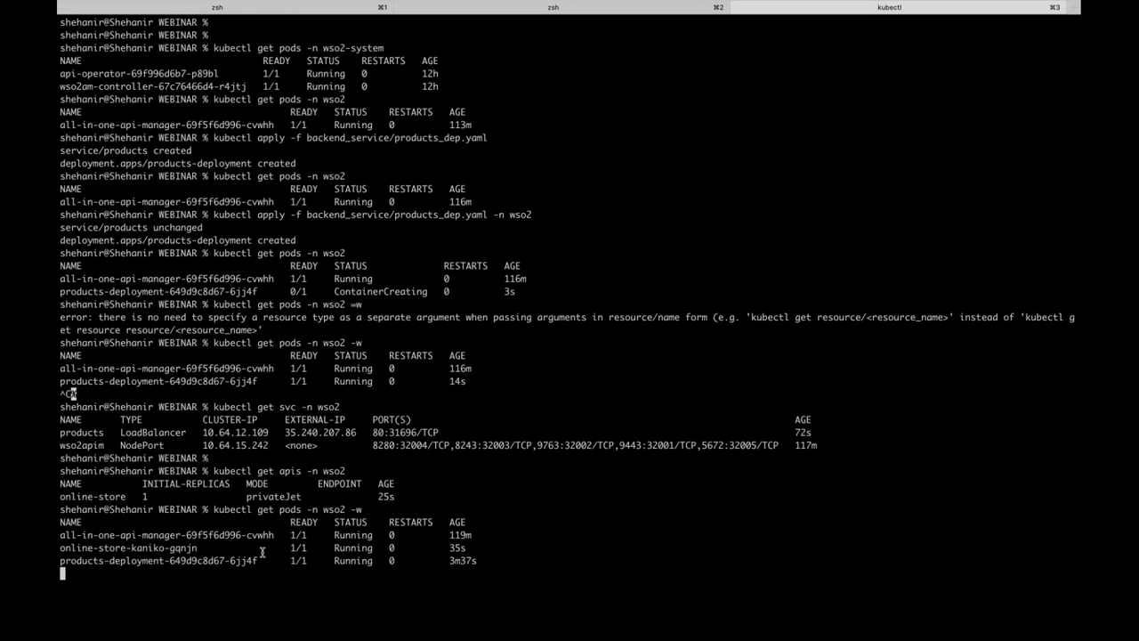
Step: Switch to the slide deck and return to the API Operator Overview slide
key("ctrl+Left")
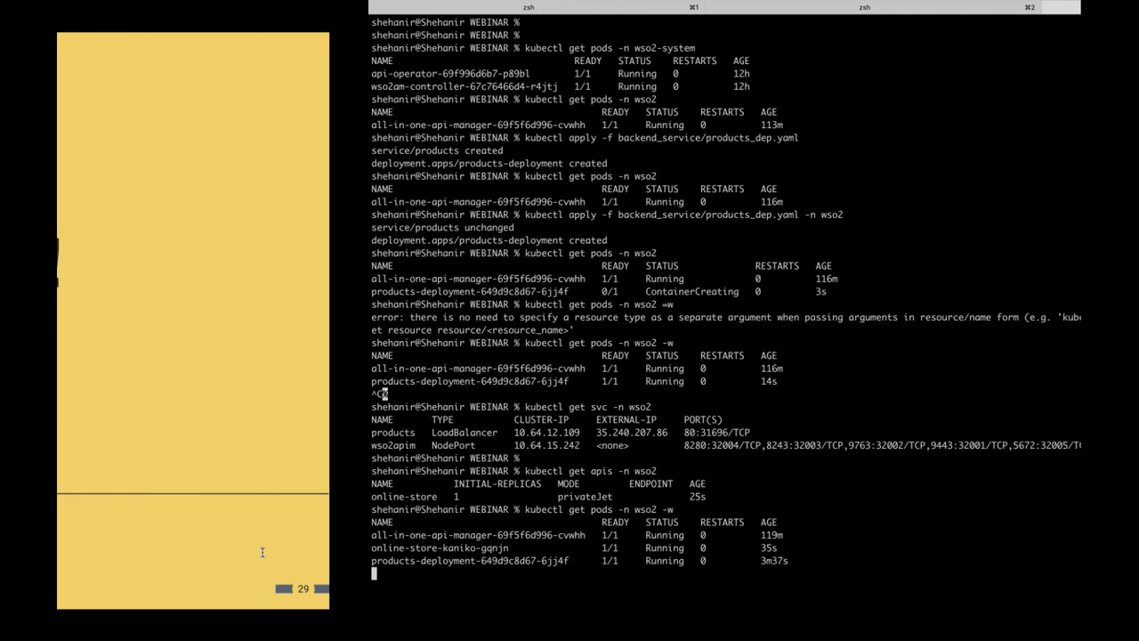
key("Right")
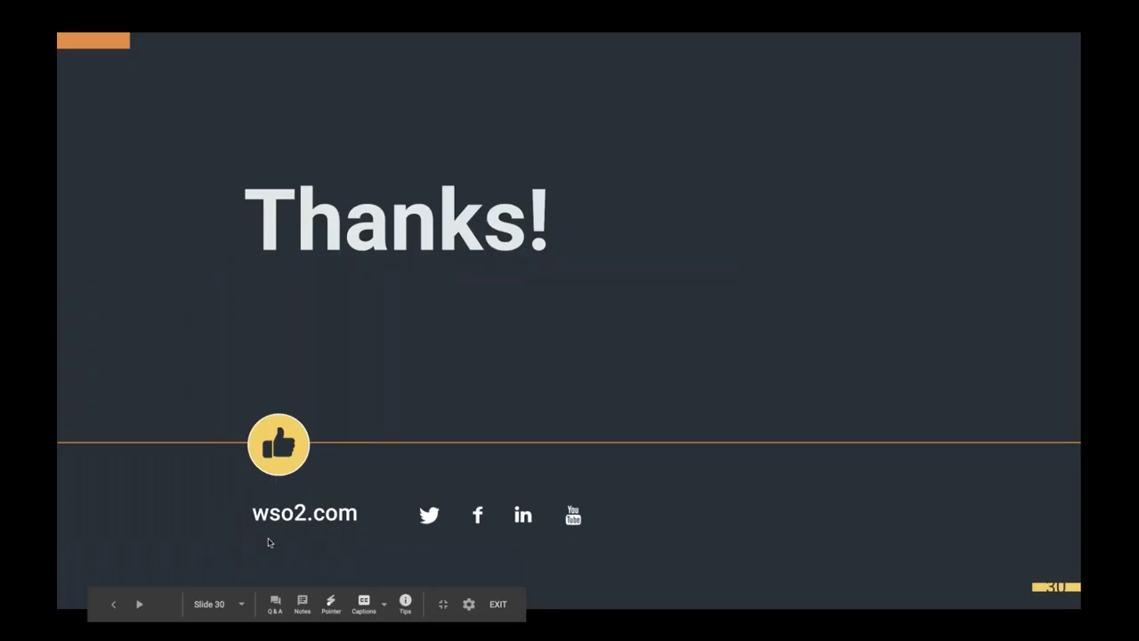
key("Left")
key("Left")
key("Left")
key("Left")
key("Left")
key("Left")
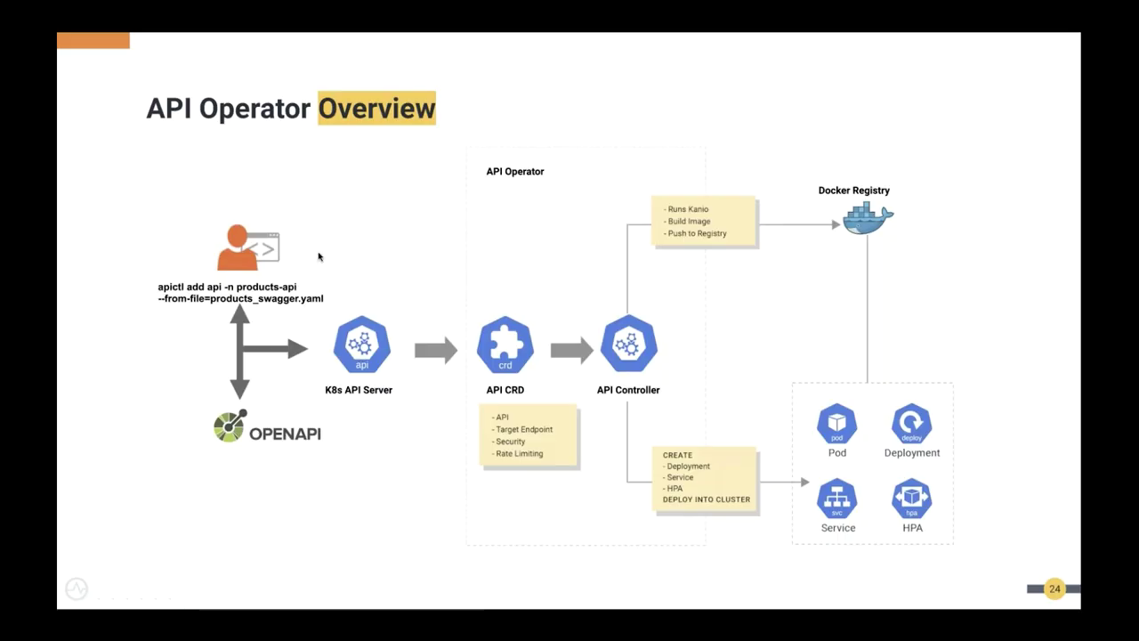
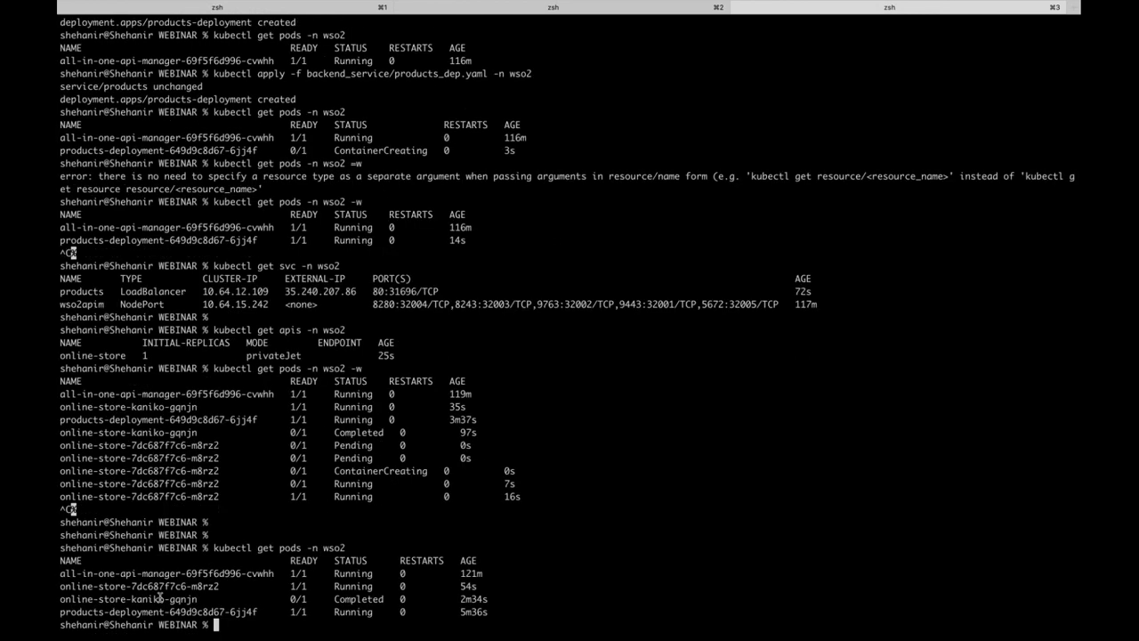
Step: Select the online-store kaniko and running pod names, then switch to the Publisher browser
double_click(158, 598)
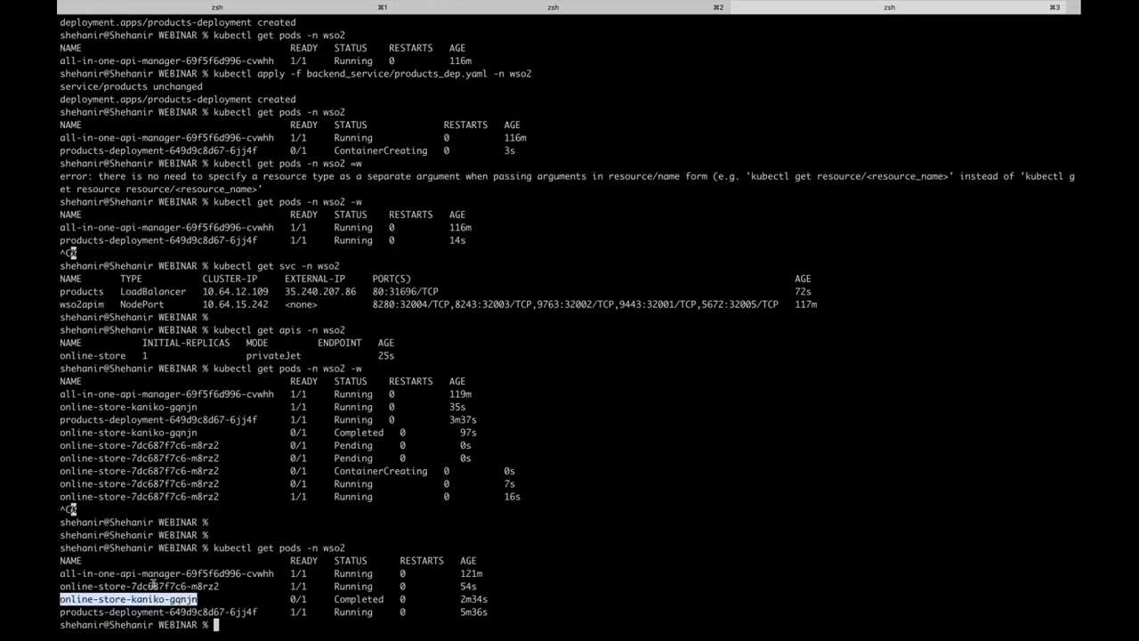
double_click(153, 584)
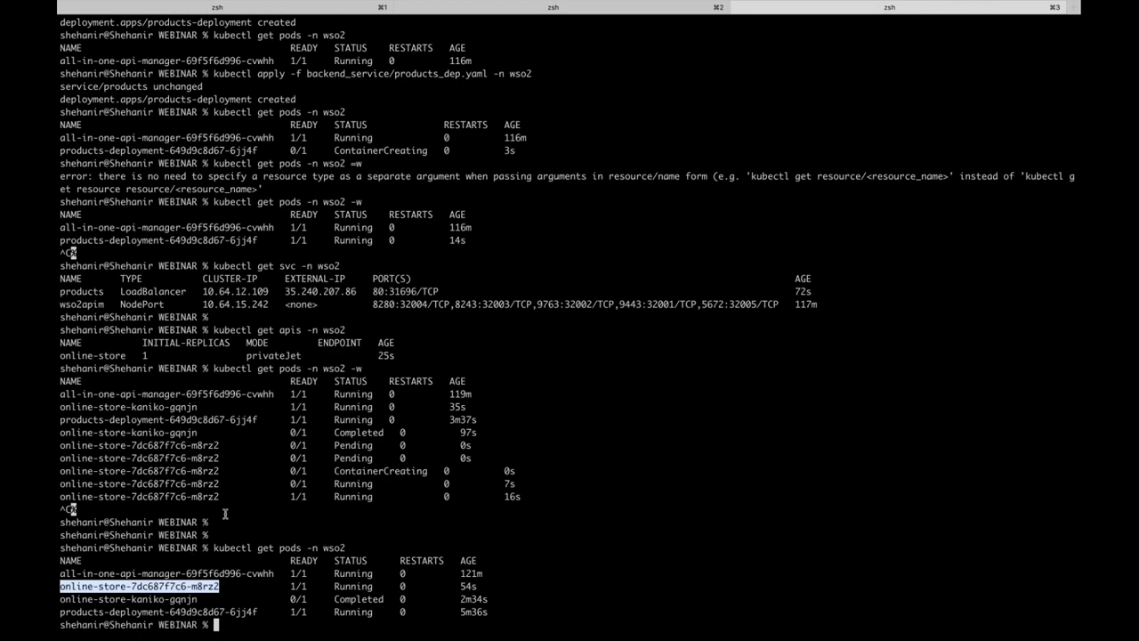
key("ctrl+Right")
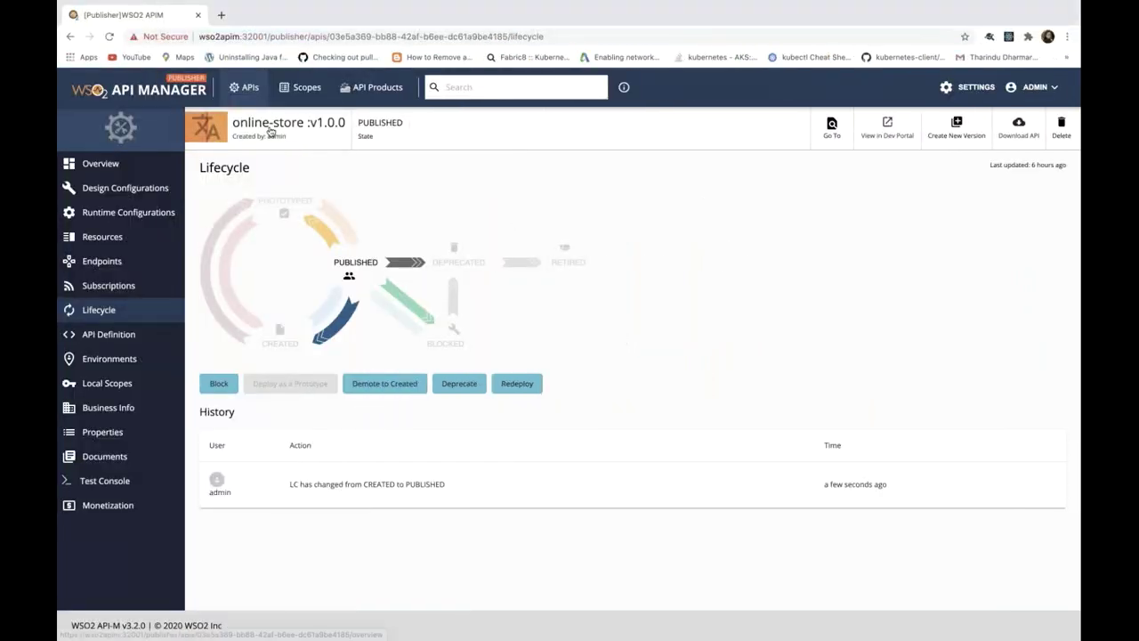
Step: Open the online-store API overview and view it in the Developer Portal
left_click(272, 132)
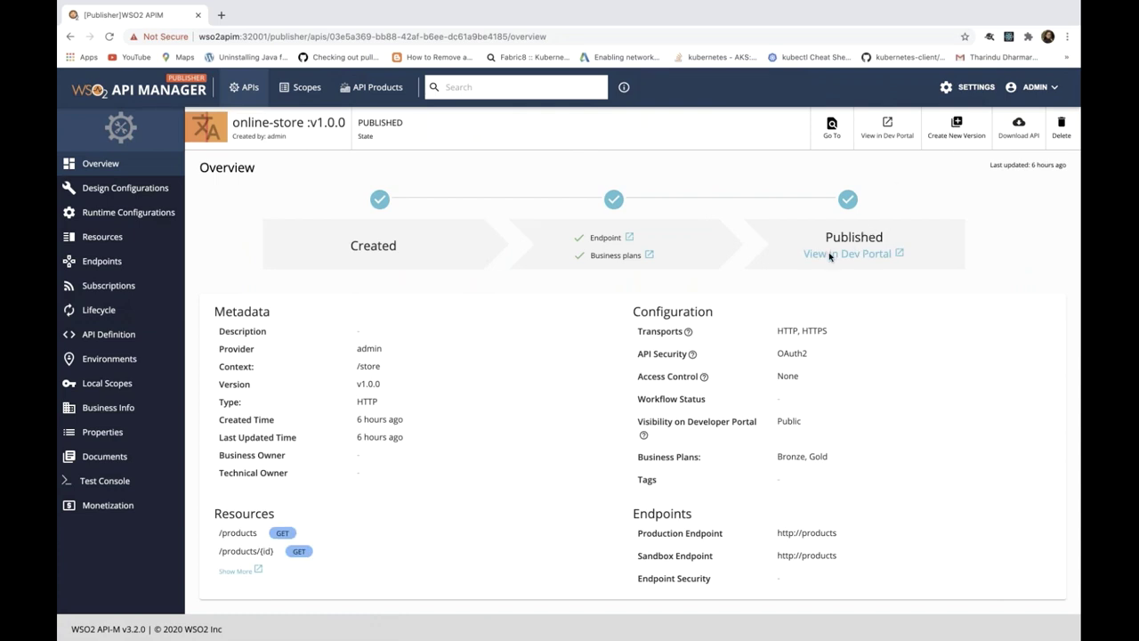
left_click(839, 255)
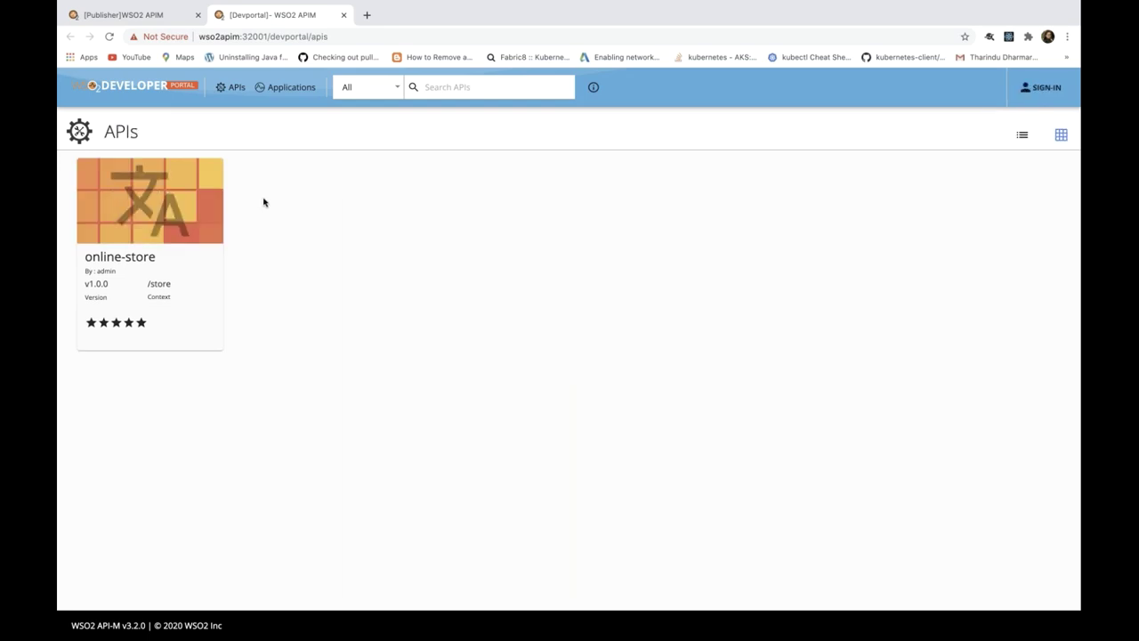
Step: Sign in to the Developer Portal from Applications using the saved admin credentials
left_click(285, 88)
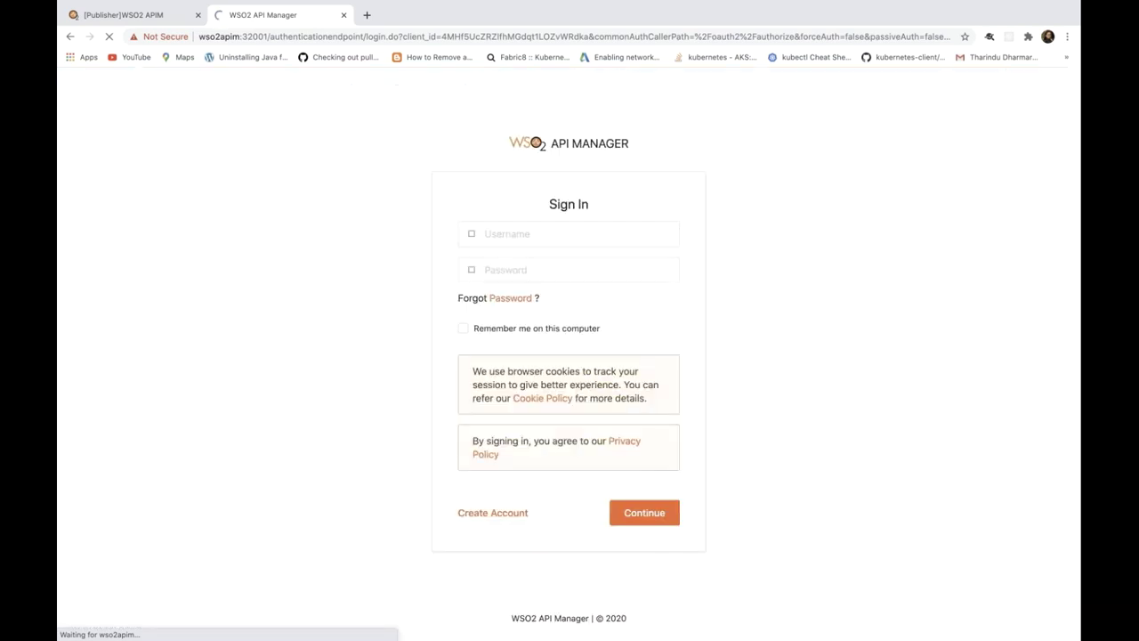
left_click(509, 234)
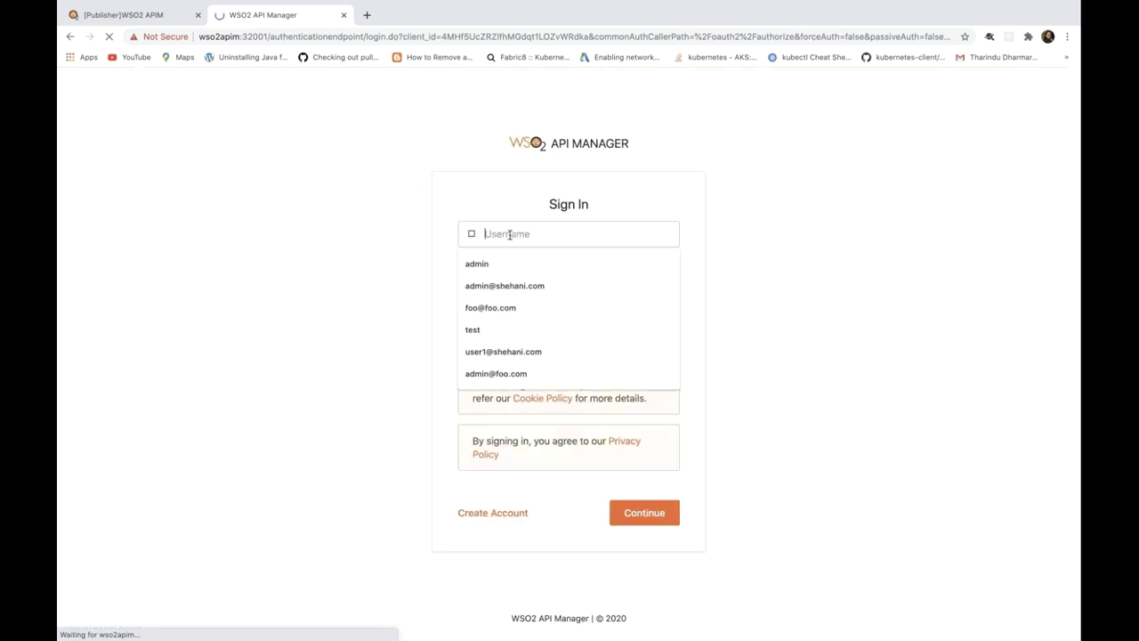
left_click(509, 263)
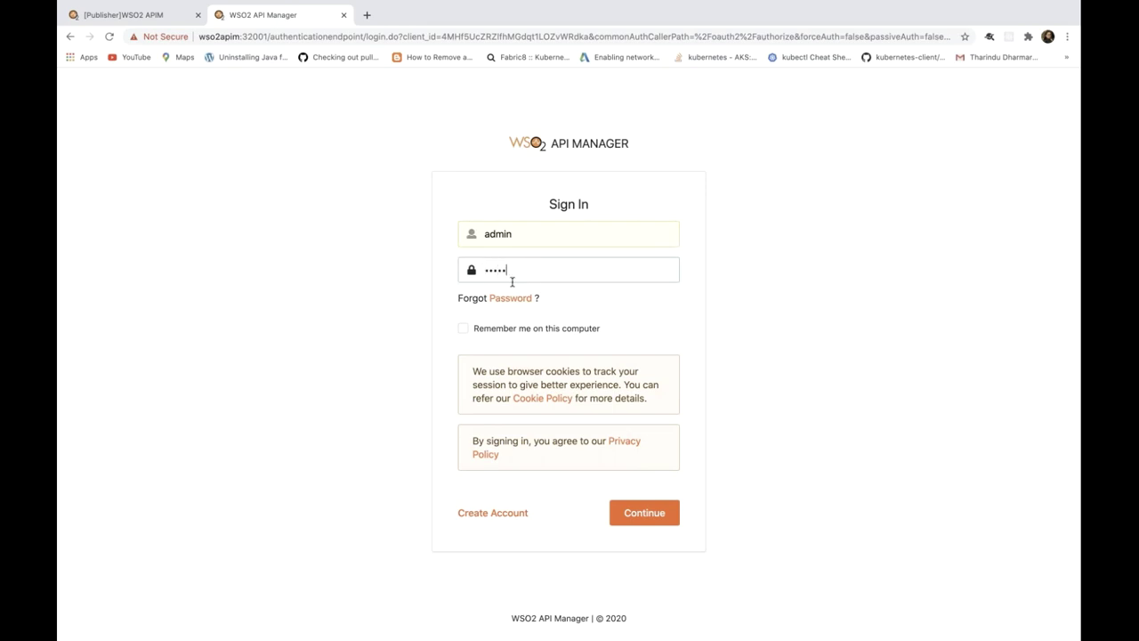
key("Return")
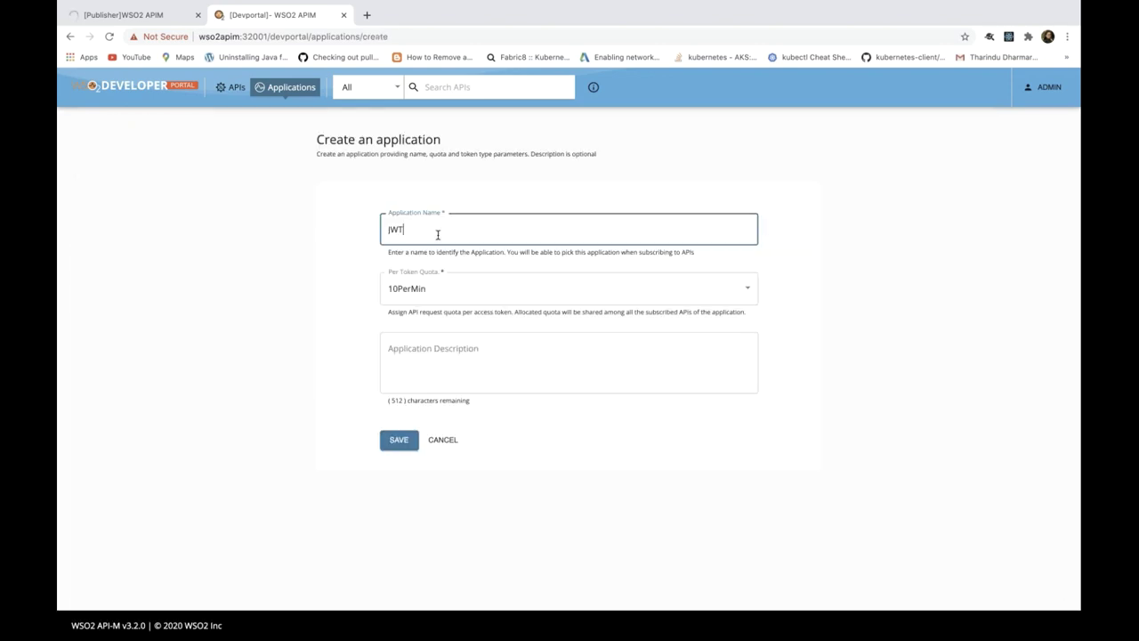
Step: Save the new JWT application with the 10PerMin quota
left_click(403, 442)
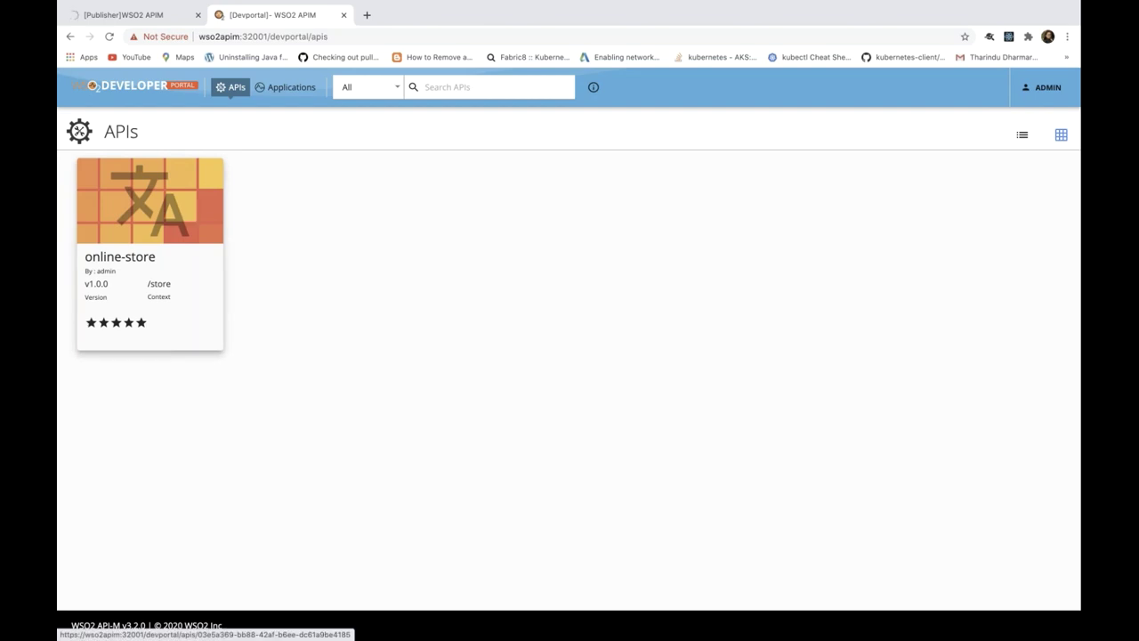
Step: Subscribe JWT to online-store on the Bronze tier and show its production keys
left_click(149, 253)
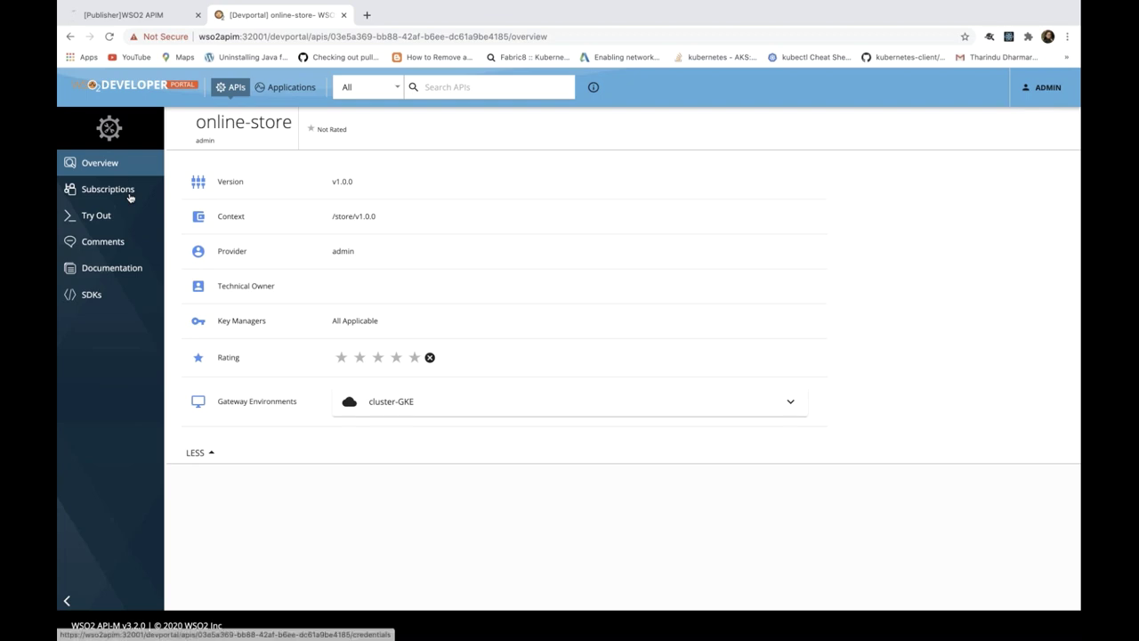
left_click(130, 197)
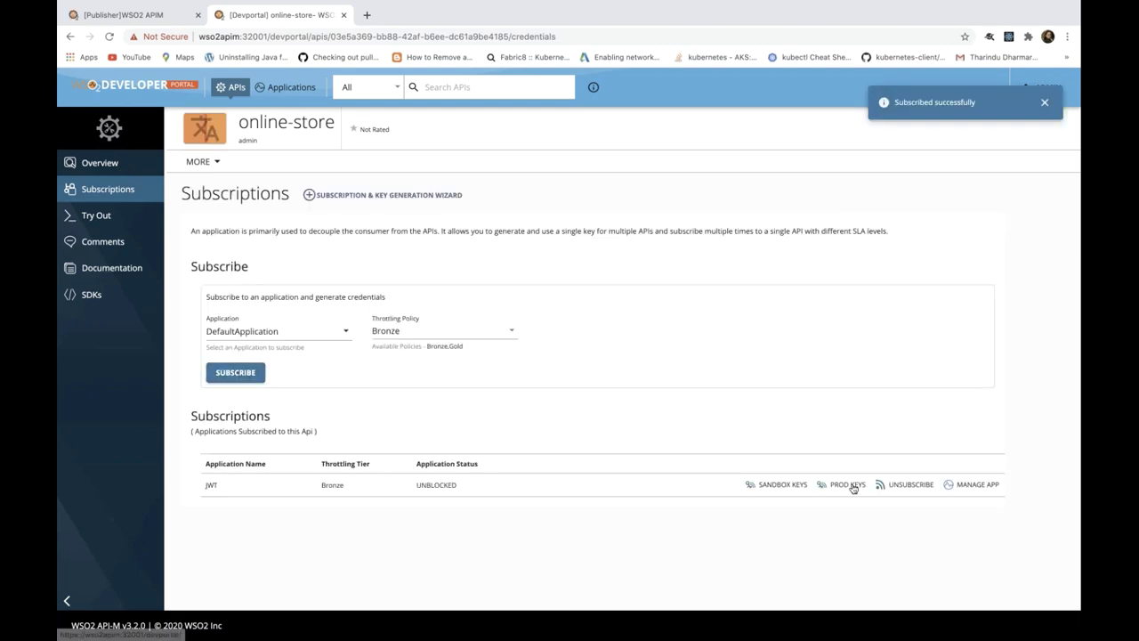
left_click(853, 488)
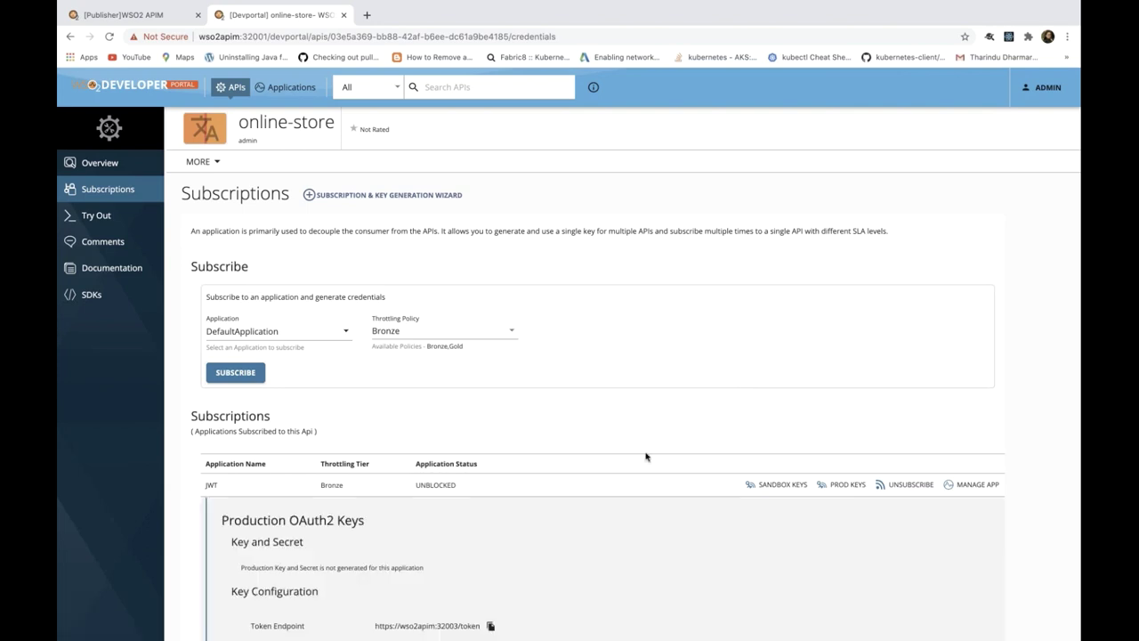
scroll(646, 457, "down", 1)
scroll(646, 457, "down", 3)
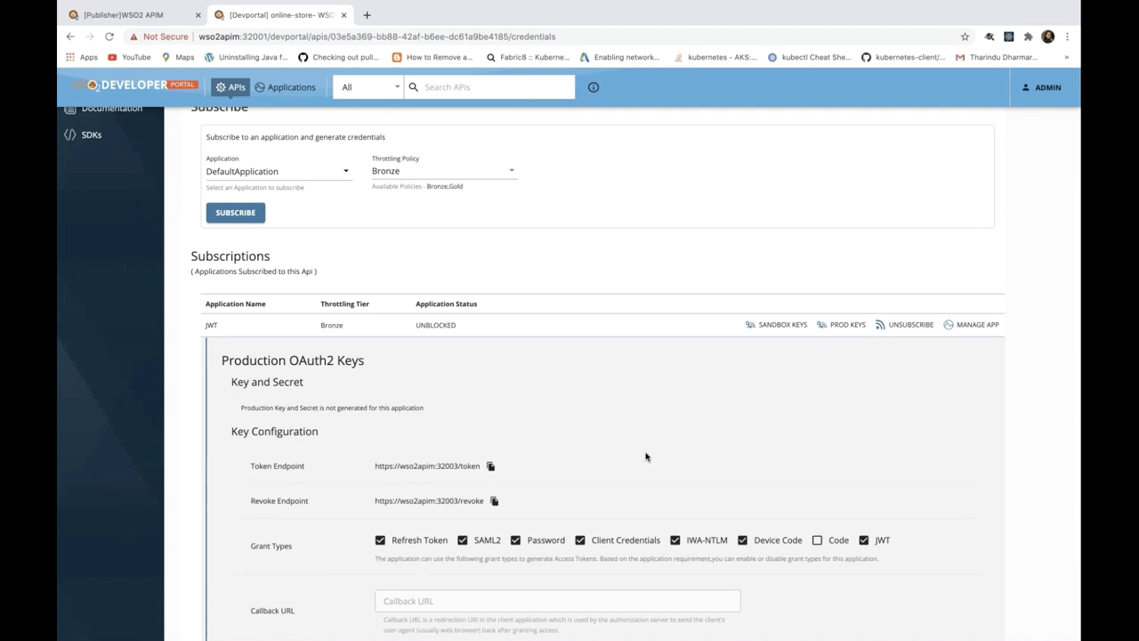
scroll(647, 457, "down", 1)
scroll(647, 456, "down", 1)
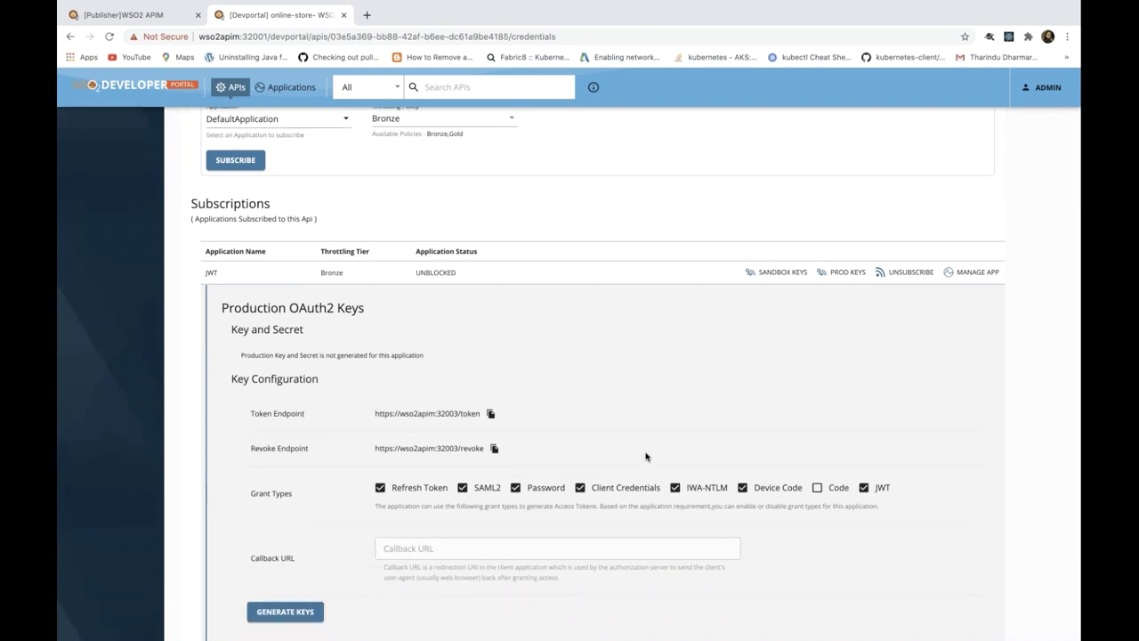
Step: Generate JWT's production keys and an access token, then copy the token
left_click(303, 612)
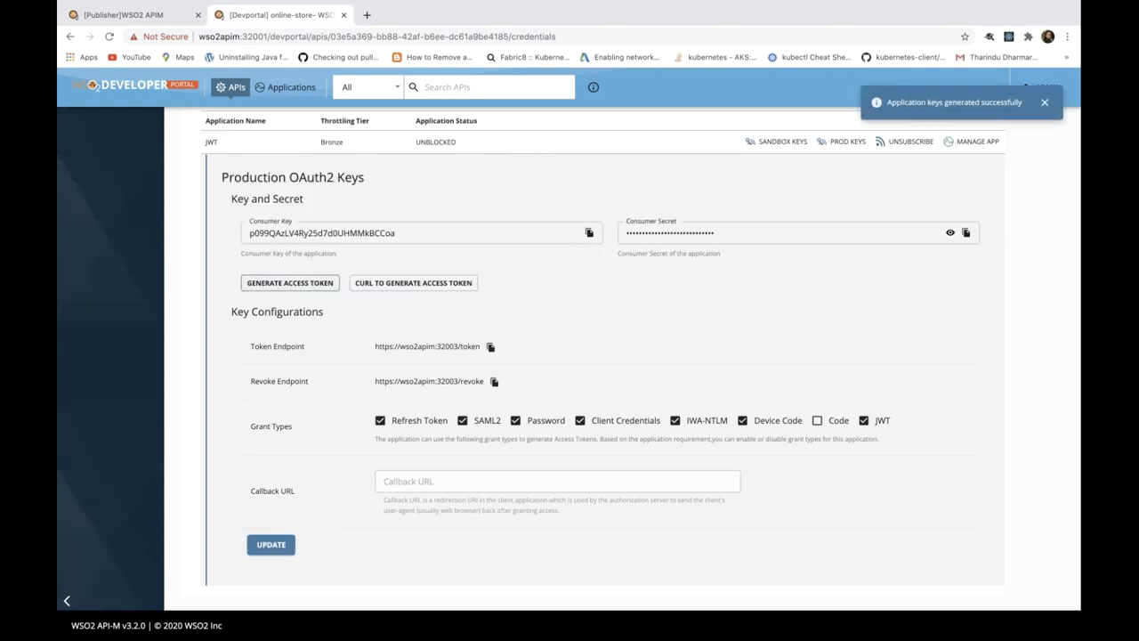
left_click(290, 282)
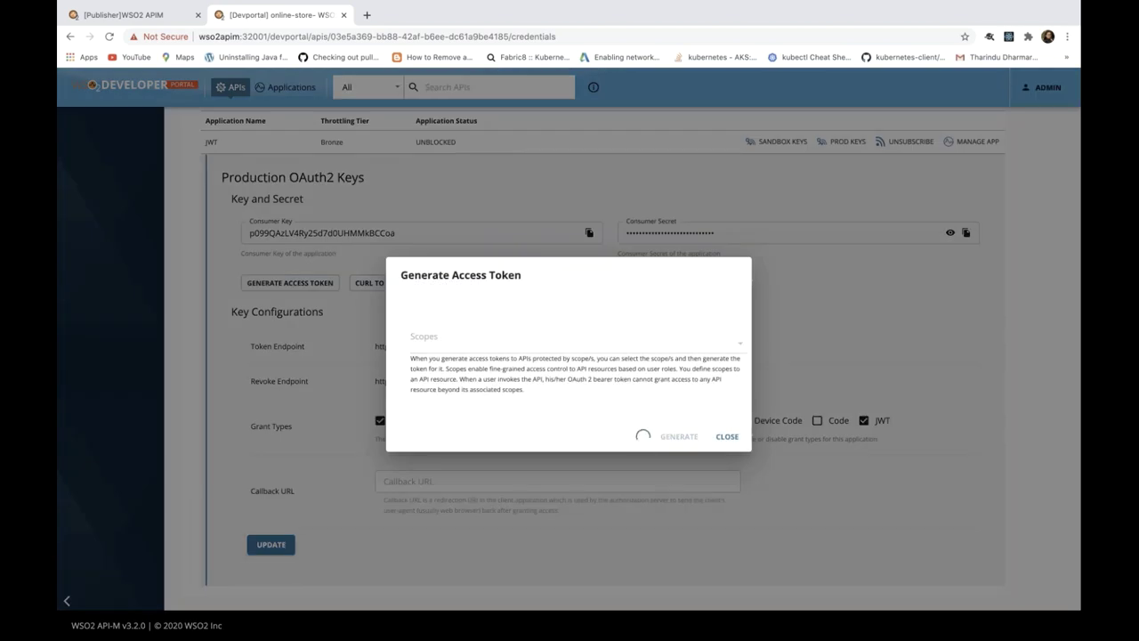
left_click(722, 392)
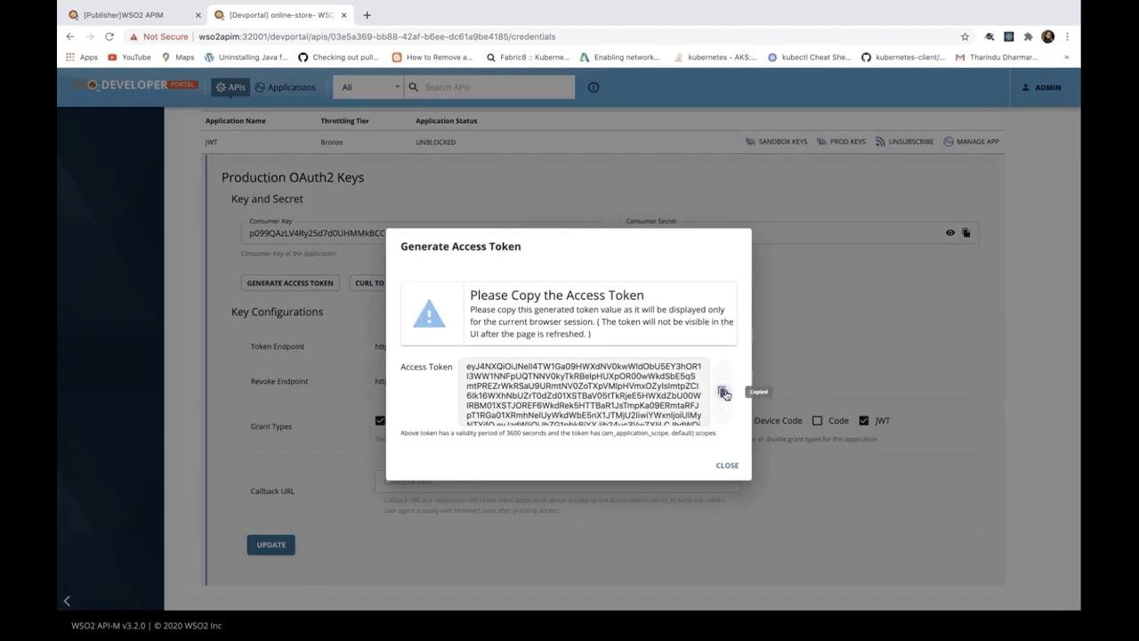
left_click(729, 466)
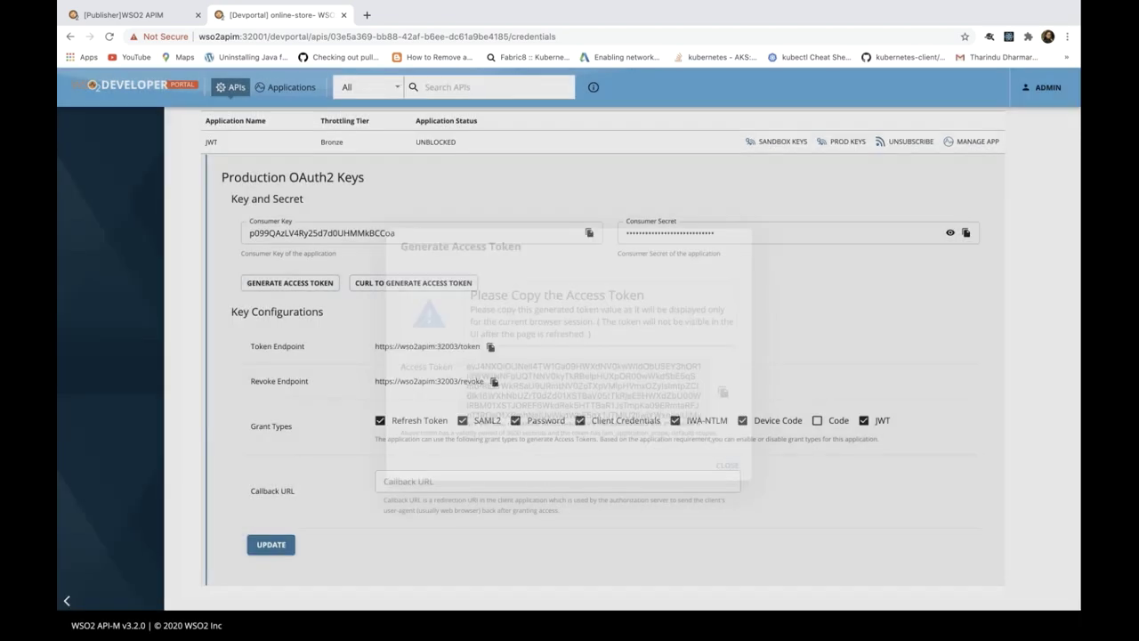
scroll(570, 356, "up", 3)
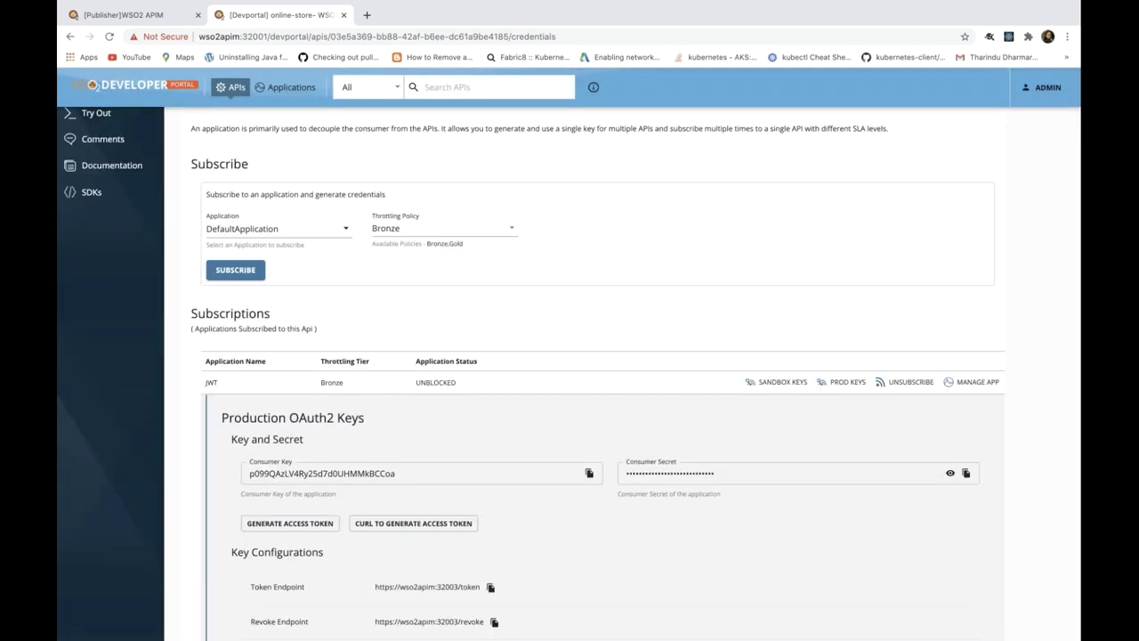
scroll(107, 222, "up", 2)
Step: Open online-store's Try Out console and check the cluster-GKE gateway environment
left_click(98, 216)
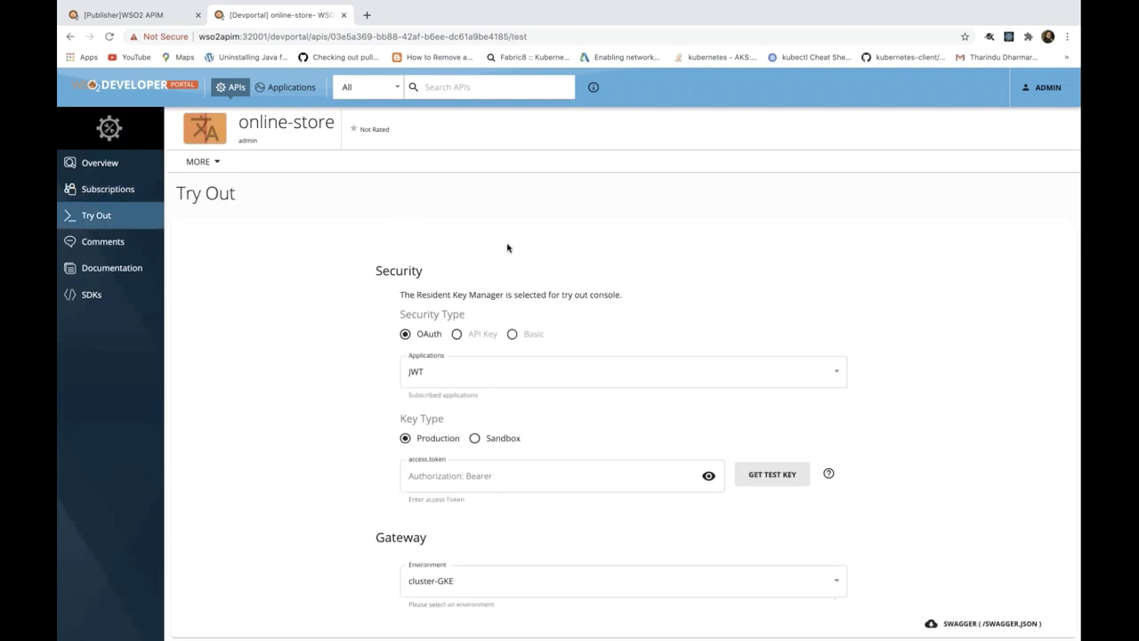
scroll(507, 247, "down", 2)
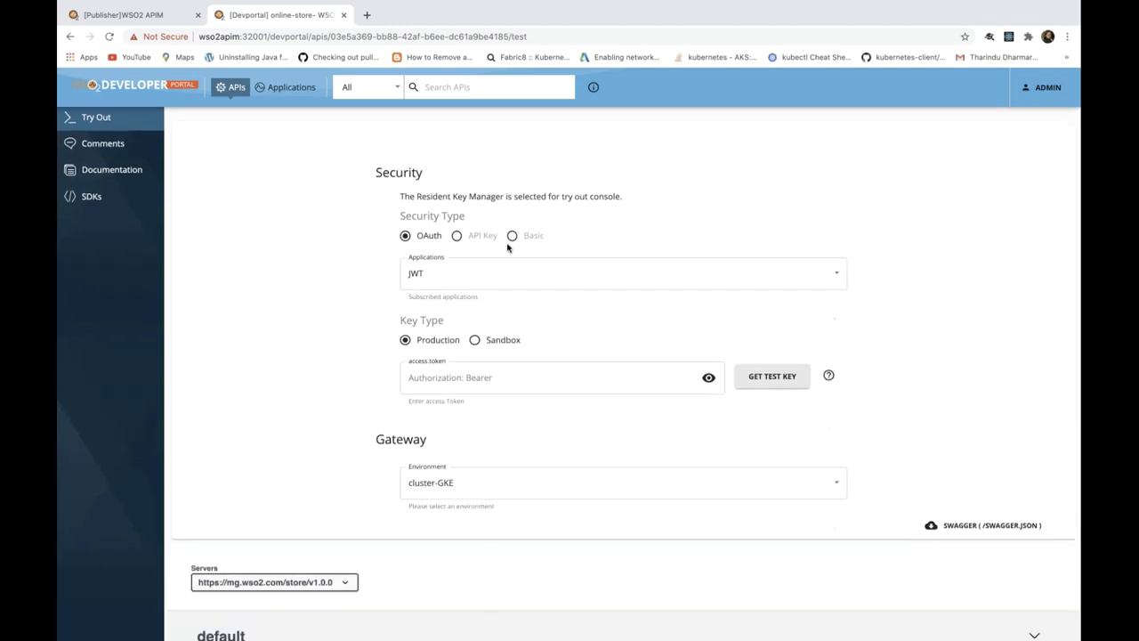
scroll(507, 248, "down", 1)
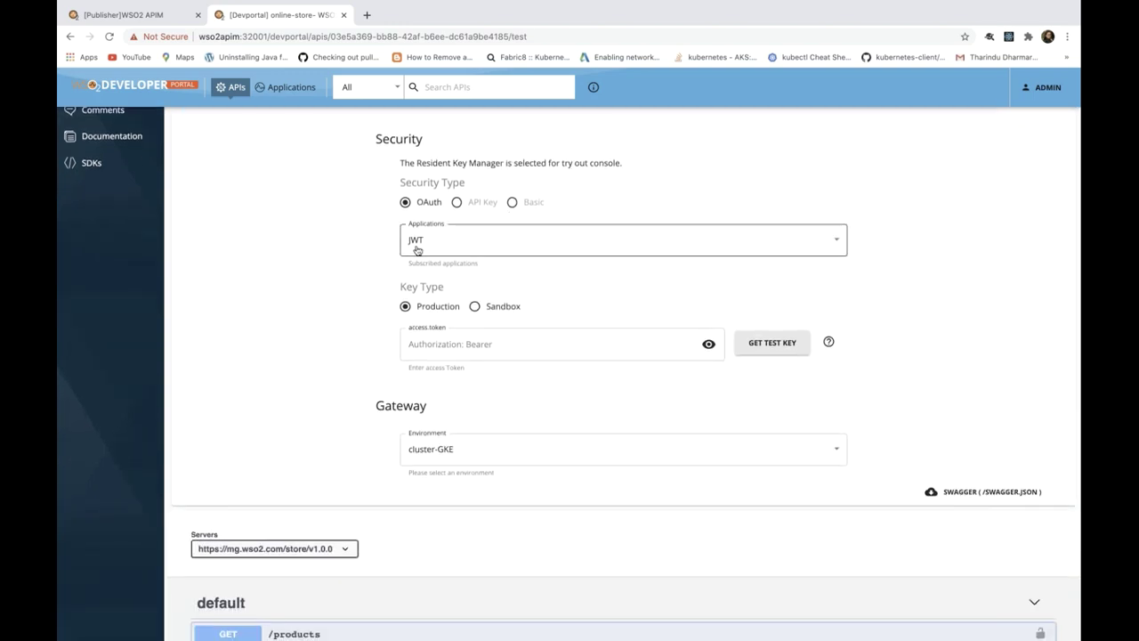
scroll(416, 250, "down", 2)
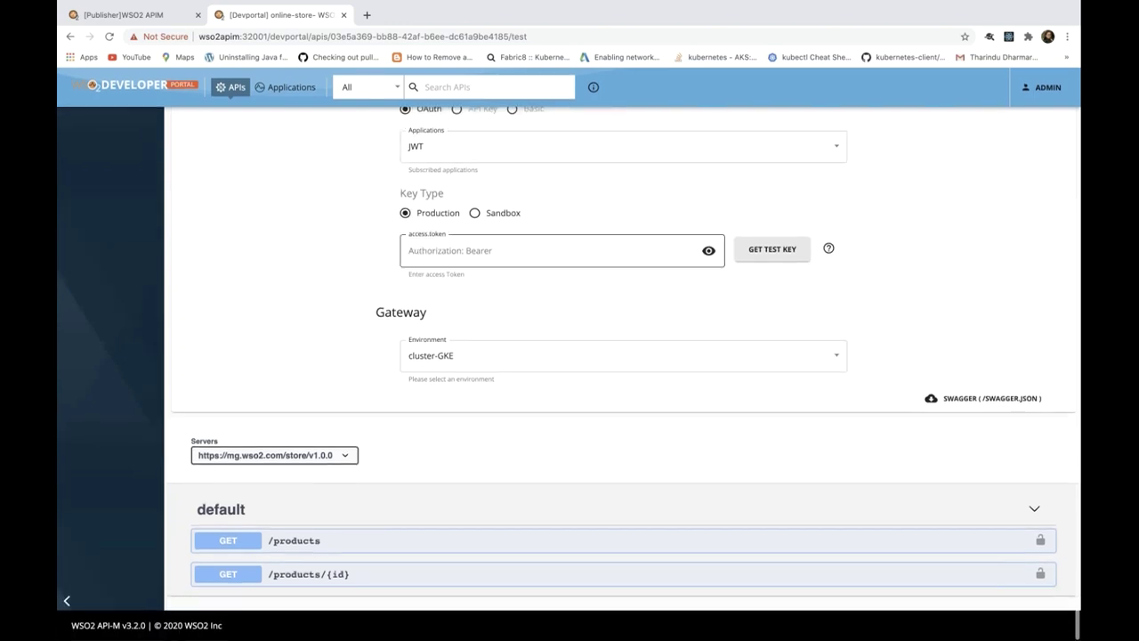
left_click(449, 355)
Step: Keep cluster-GKE as the gateway and paste the access token into access.token
left_click(374, 367)
left_click(534, 249)
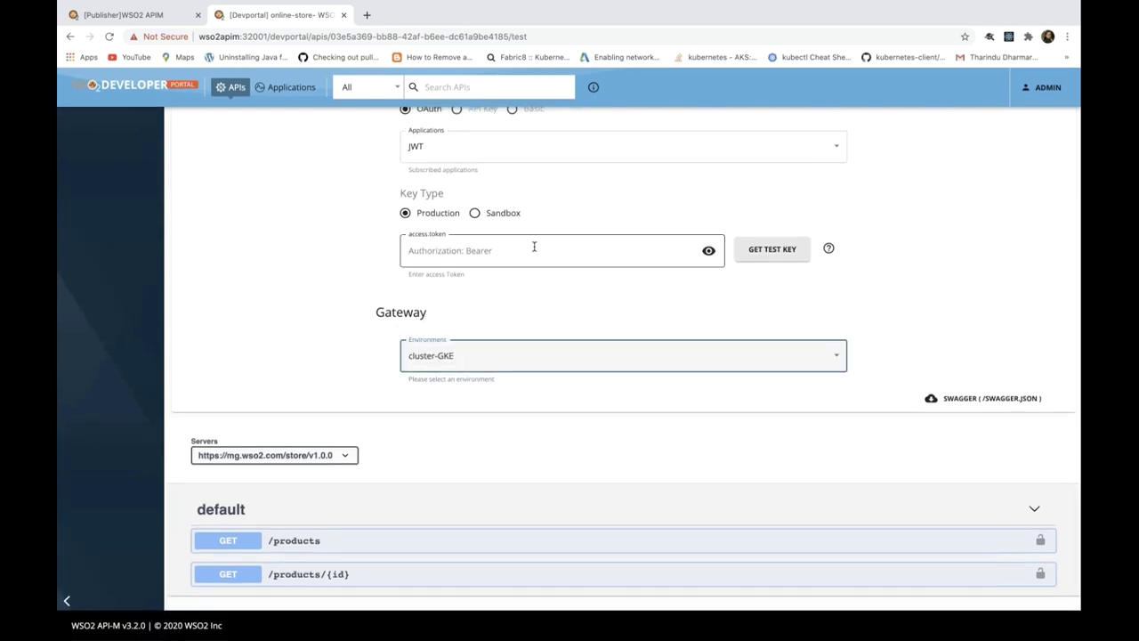
key("ctrl+v")
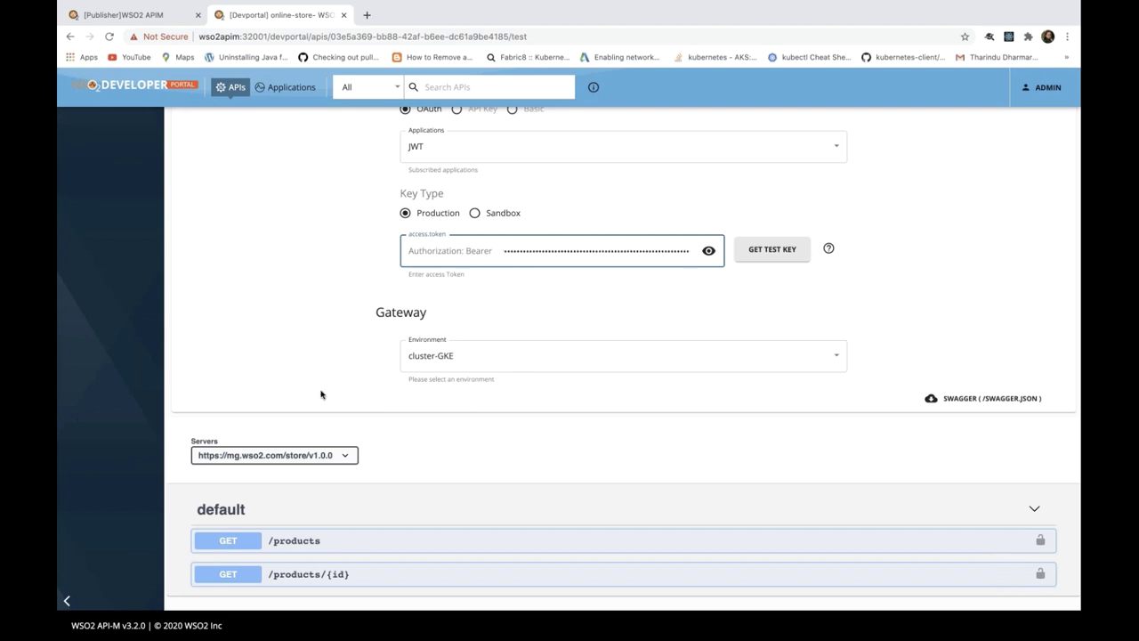
scroll(321, 395, "down", 1)
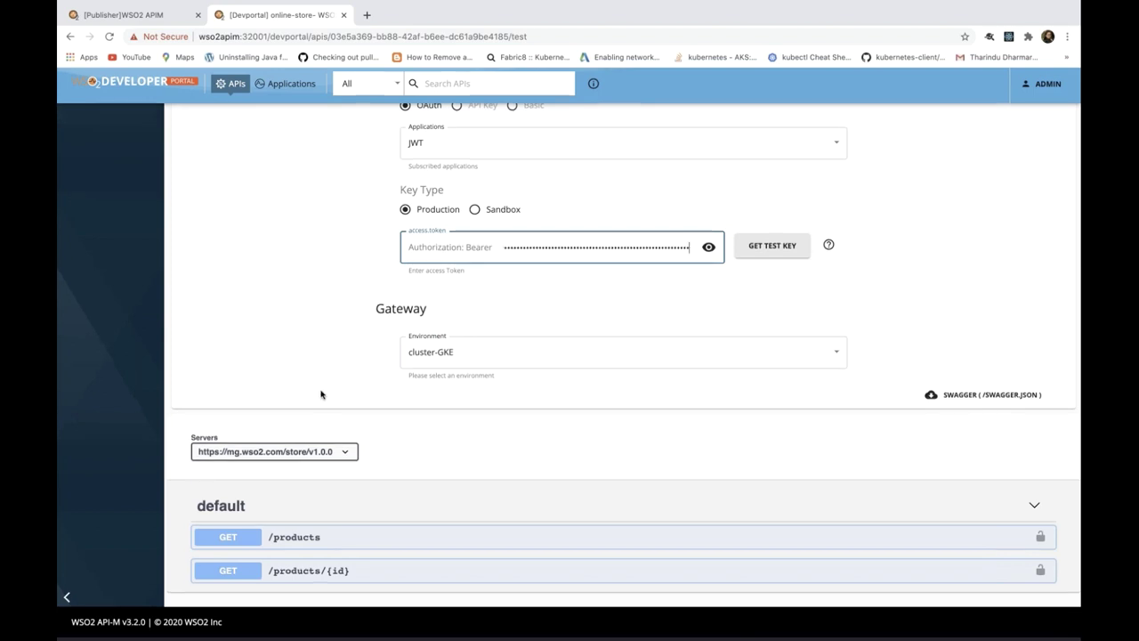
scroll(322, 395, "down", 1)
scroll(321, 394, "down", 1)
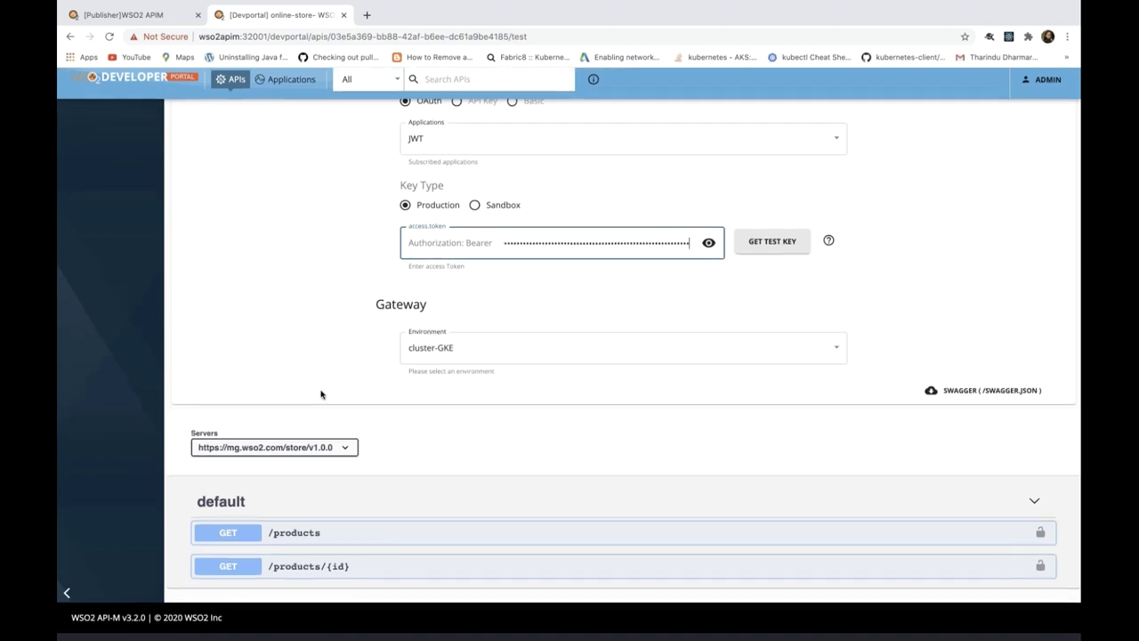
Step: Execute GET /products and review the 200 response listing five products
left_click(326, 541)
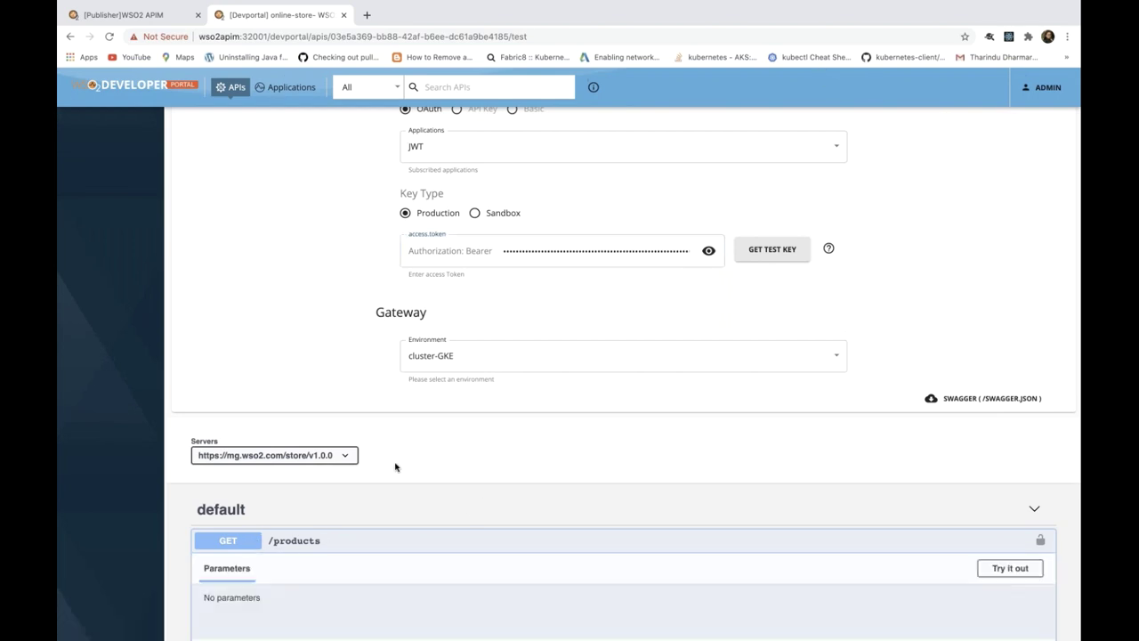
scroll(396, 467, "down", 1)
scroll(396, 467, "down", 3)
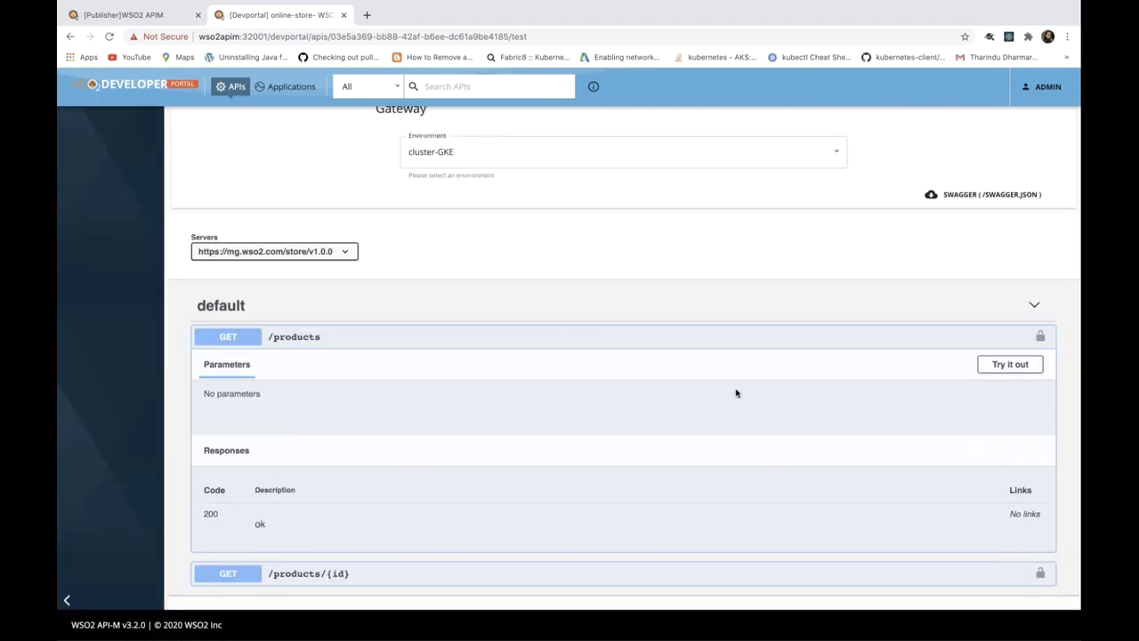
left_click(1006, 364)
left_click(564, 436)
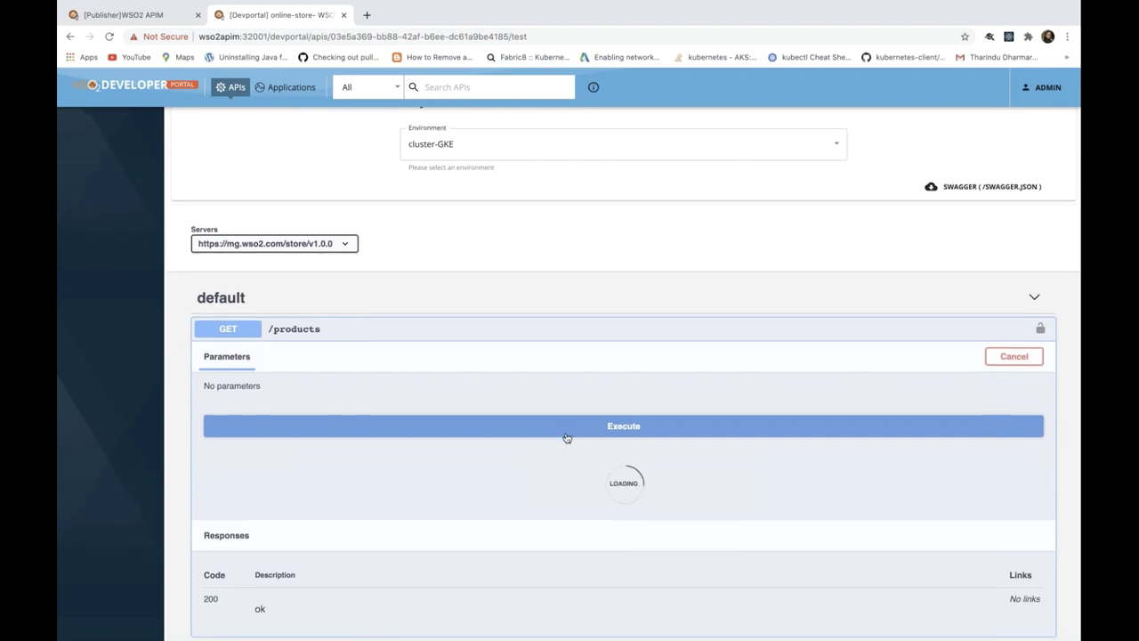
scroll(567, 437, "down", 1)
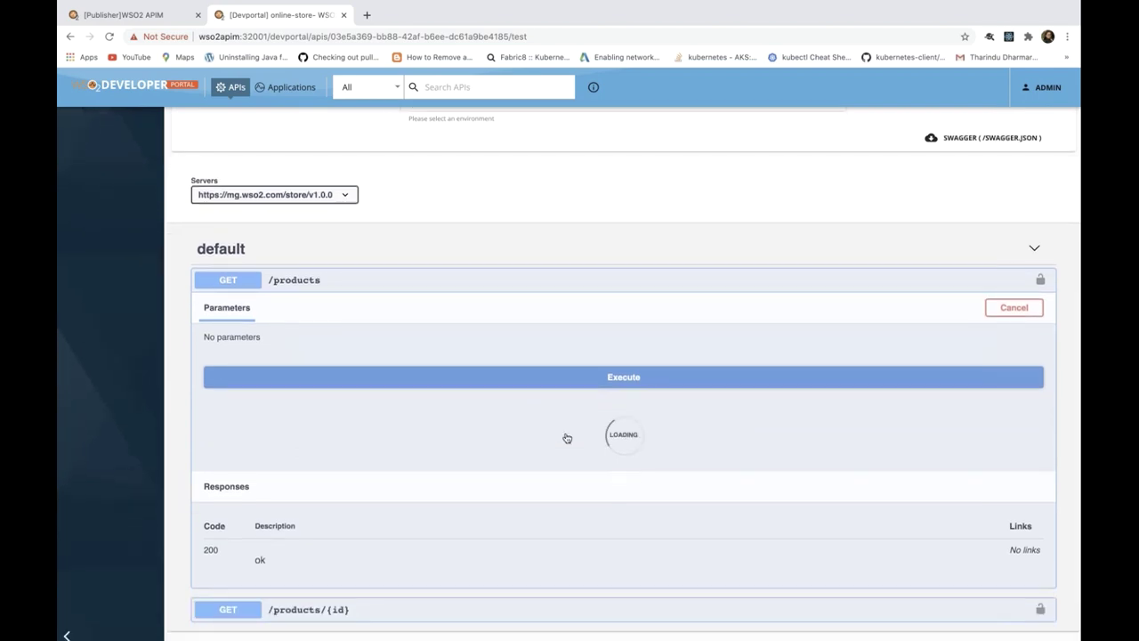
scroll(567, 438, "down", 1)
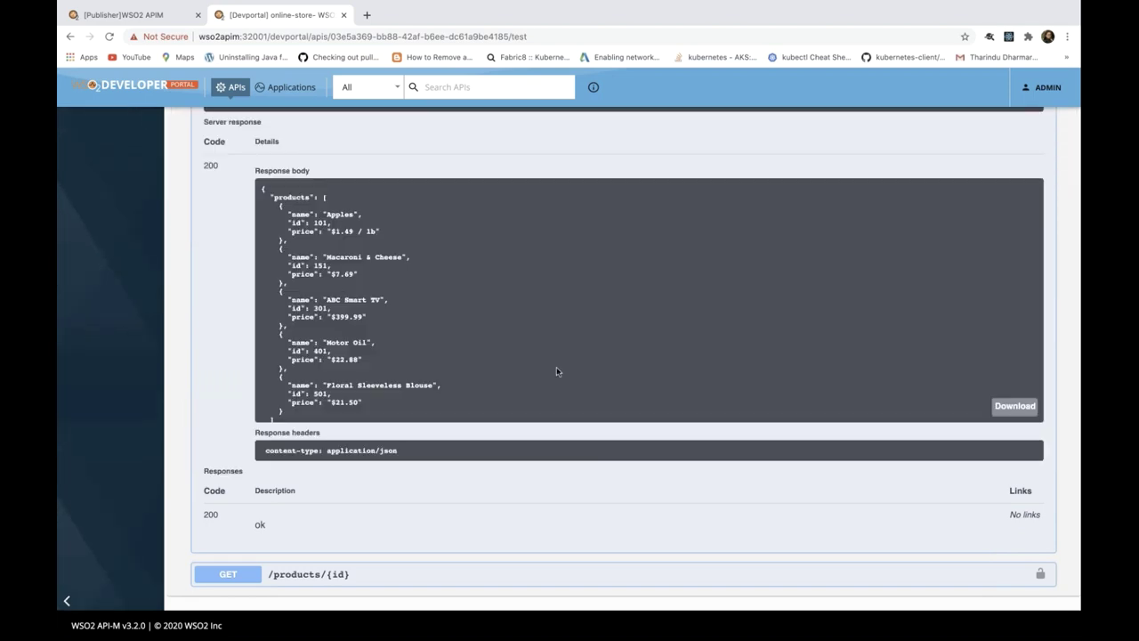
scroll(557, 371, "up", 1)
scroll(556, 371, "up", 2)
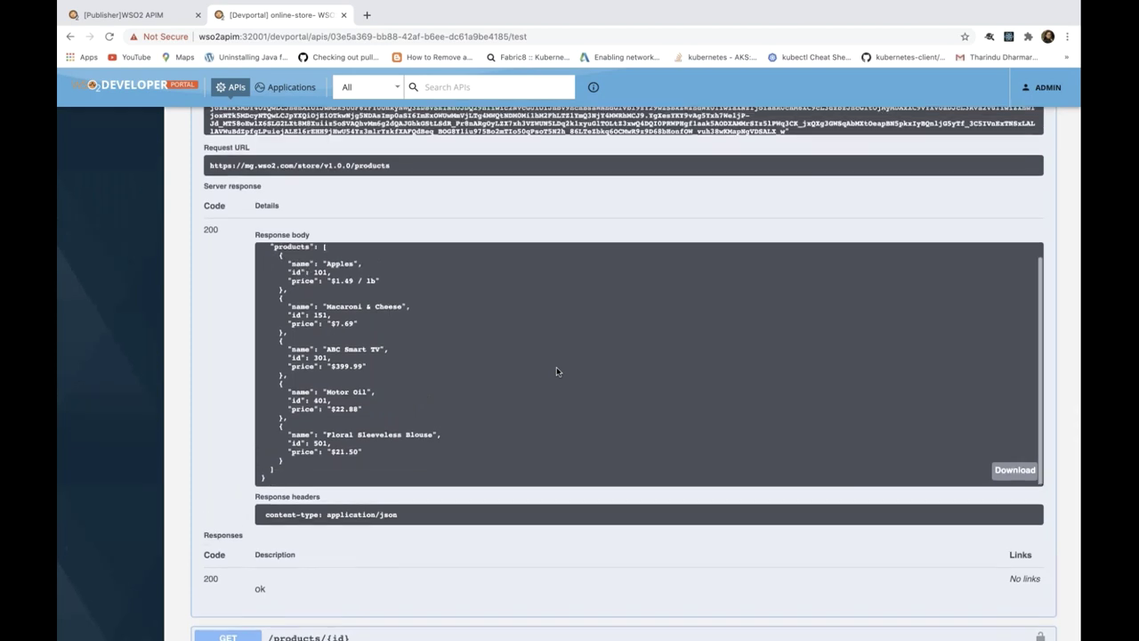
scroll(419, 536, "down", 1)
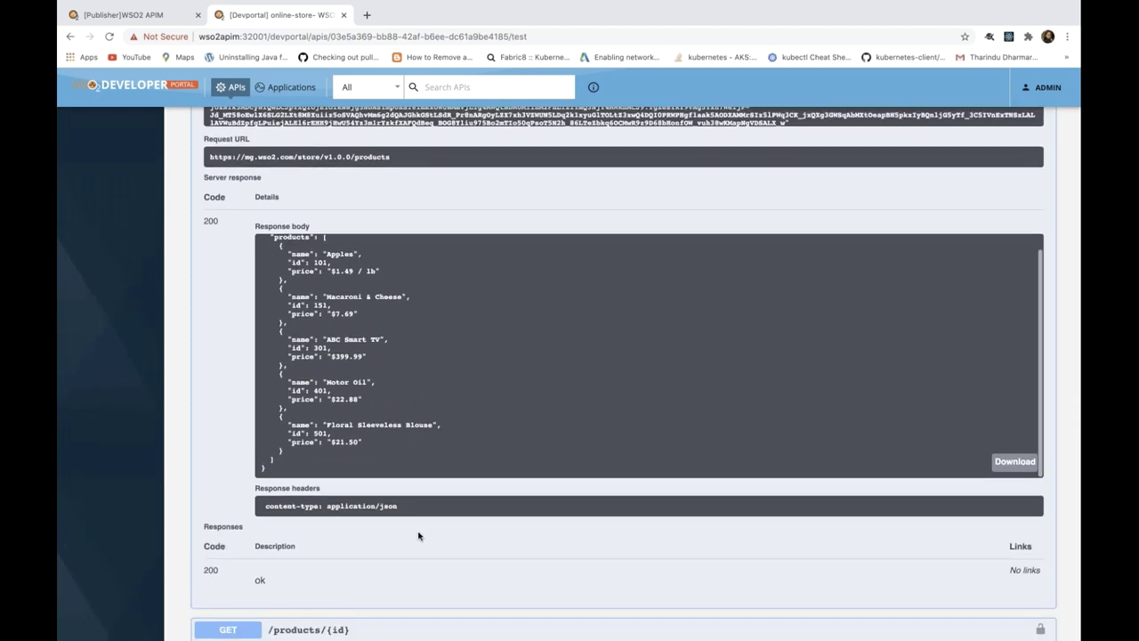
scroll(418, 536, "down", 2)
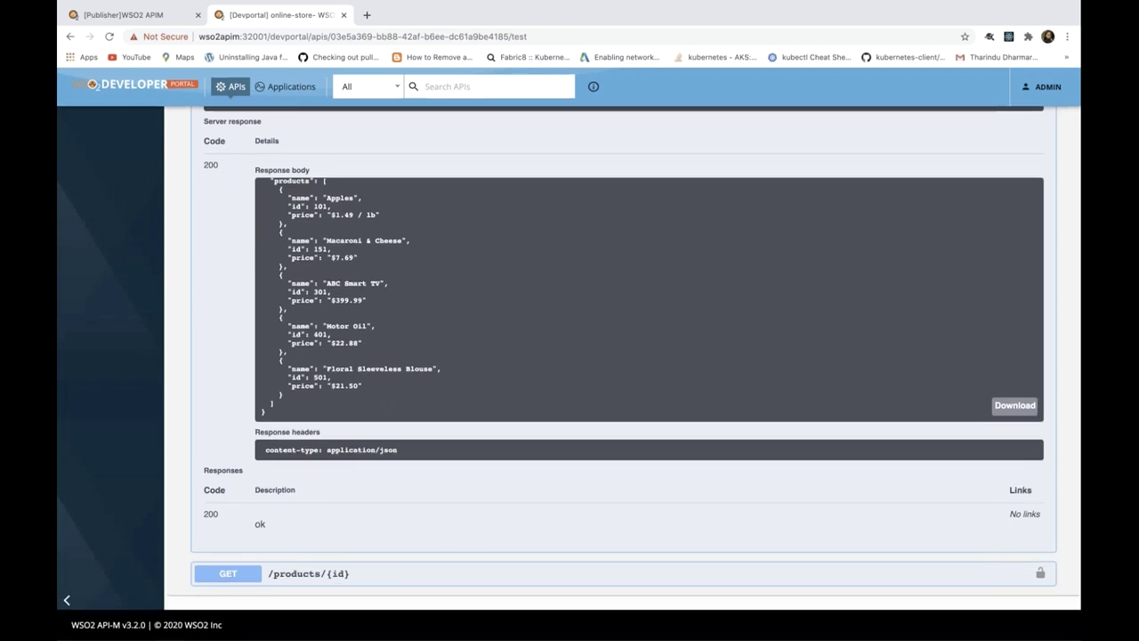
Step: Run GET /products/{id} with id 101 and confirm 200 returns Apples at $1.49 / lb
left_click(516, 574)
scroll(516, 356, "down", 3)
left_click(1004, 338)
left_click(434, 406)
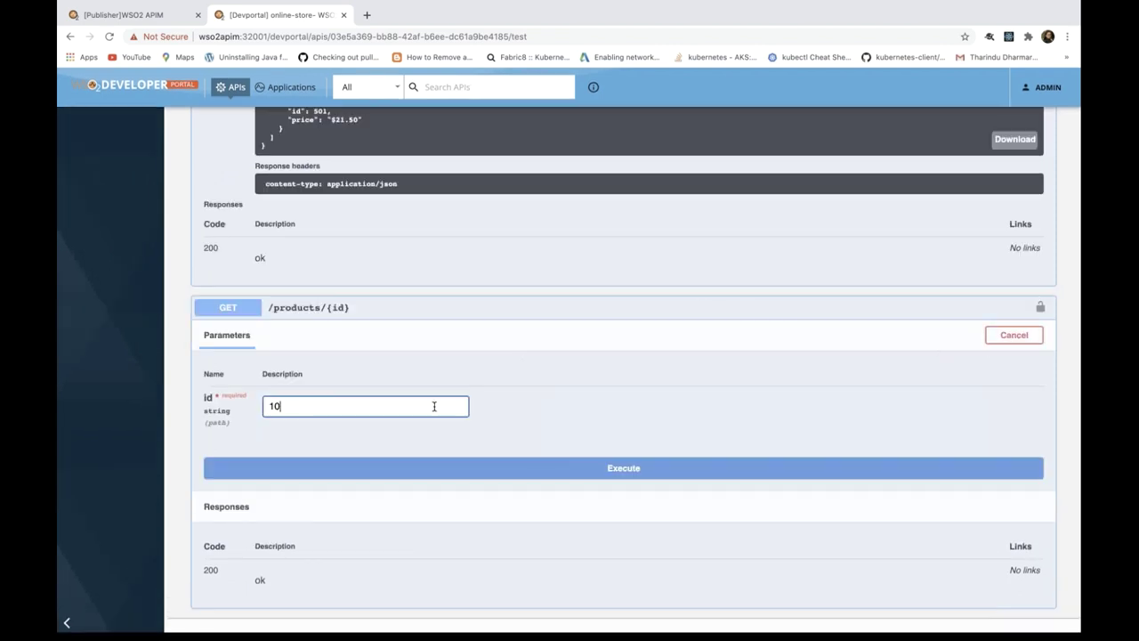
type("1")
left_click(461, 473)
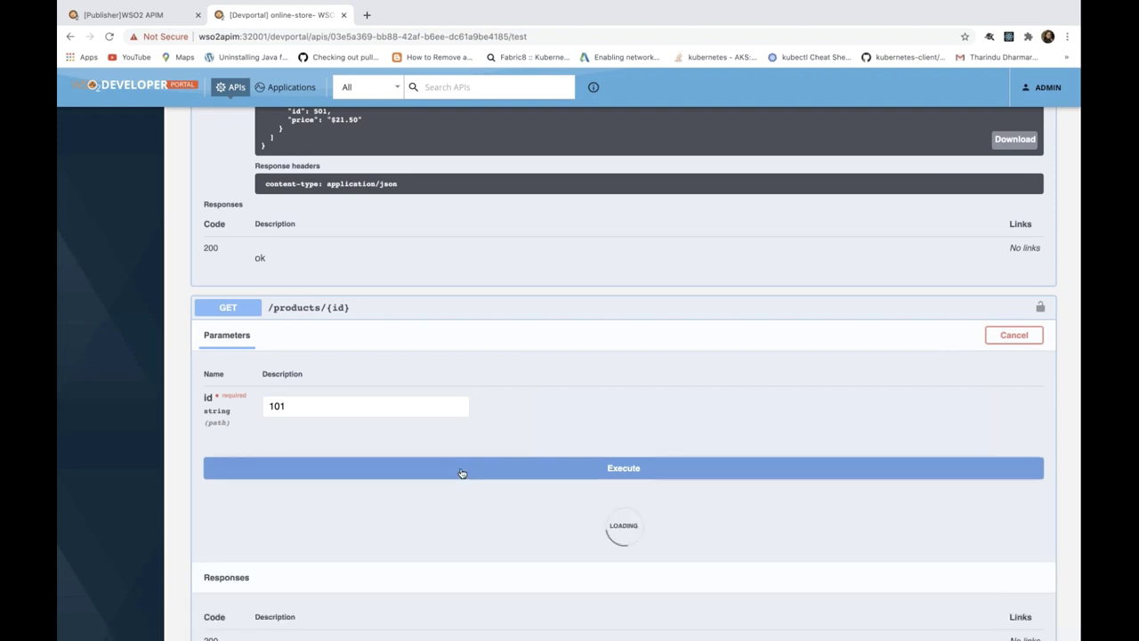
scroll(461, 472, "down", 1)
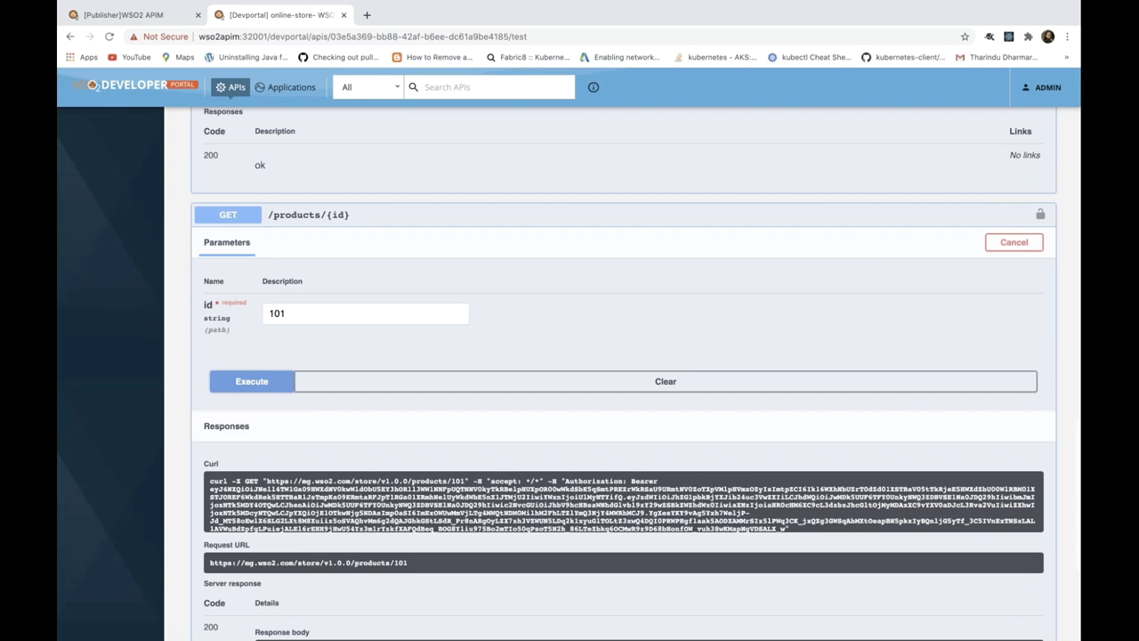
scroll(569, 374, "down", 1)
scroll(627, 480, "down", 1)
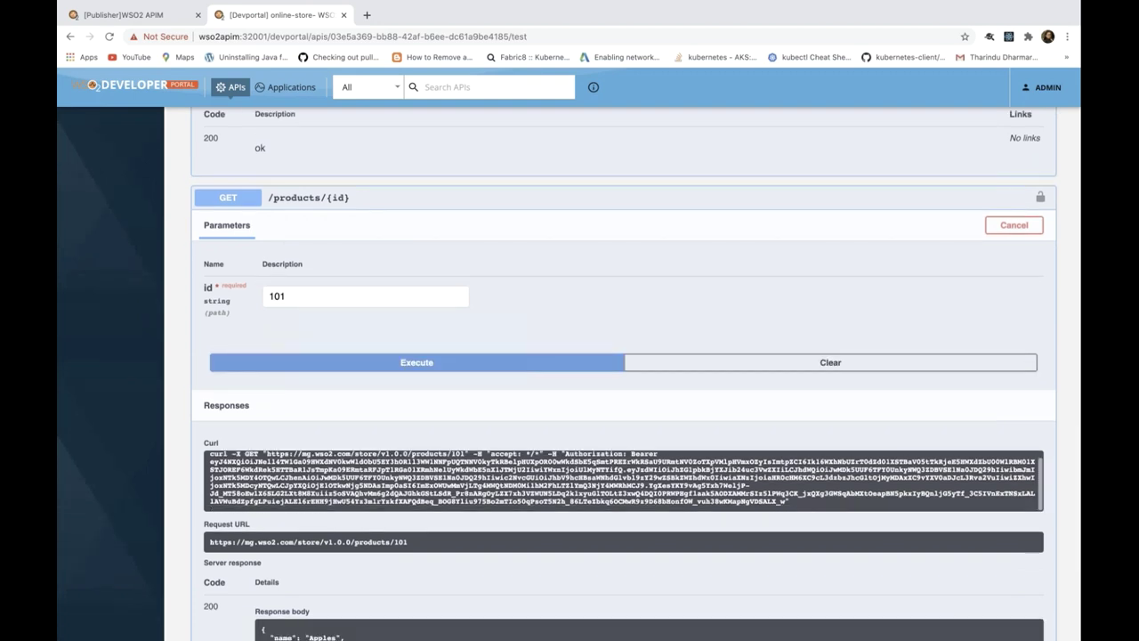
scroll(623, 373, "down", 3)
scroll(310, 445, "down", 2)
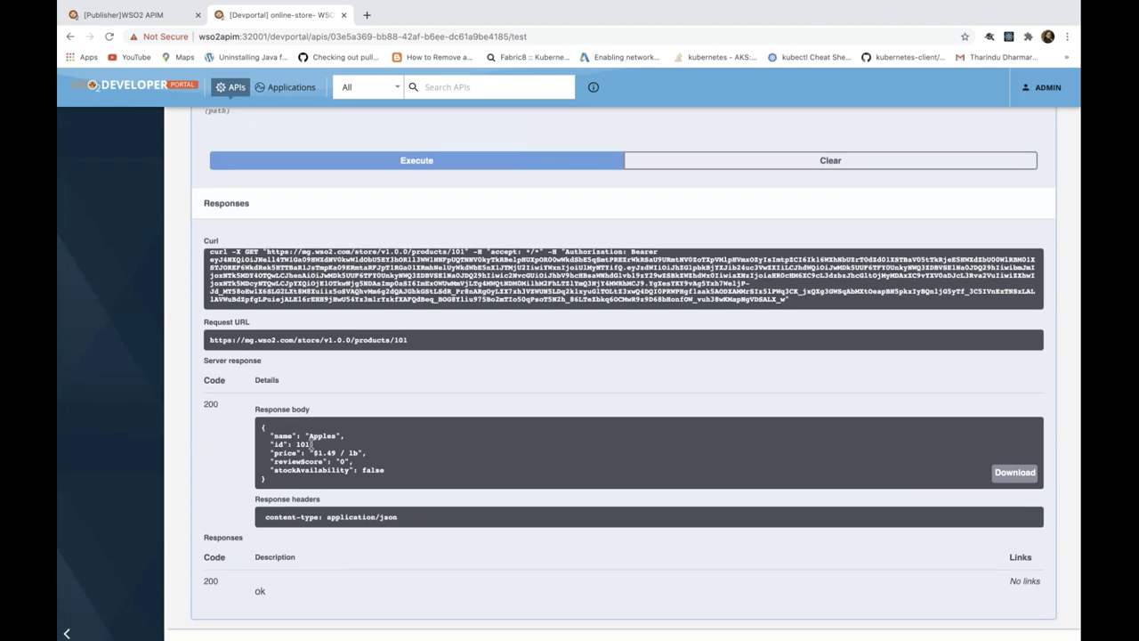
scroll(311, 444, "down", 1)
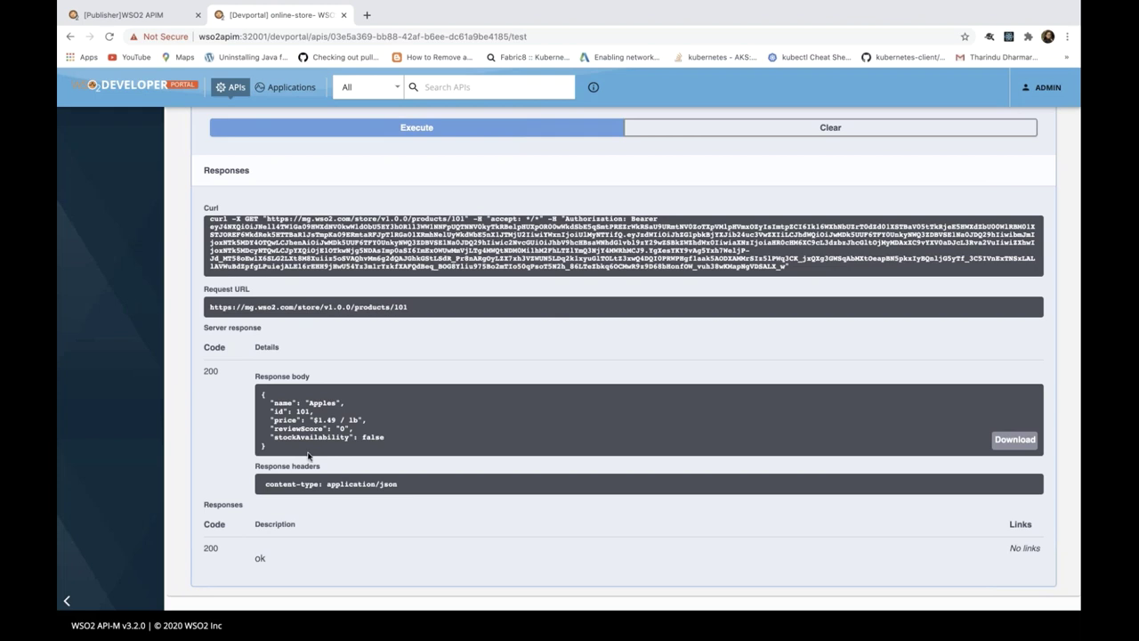
scroll(308, 455, "down", 1)
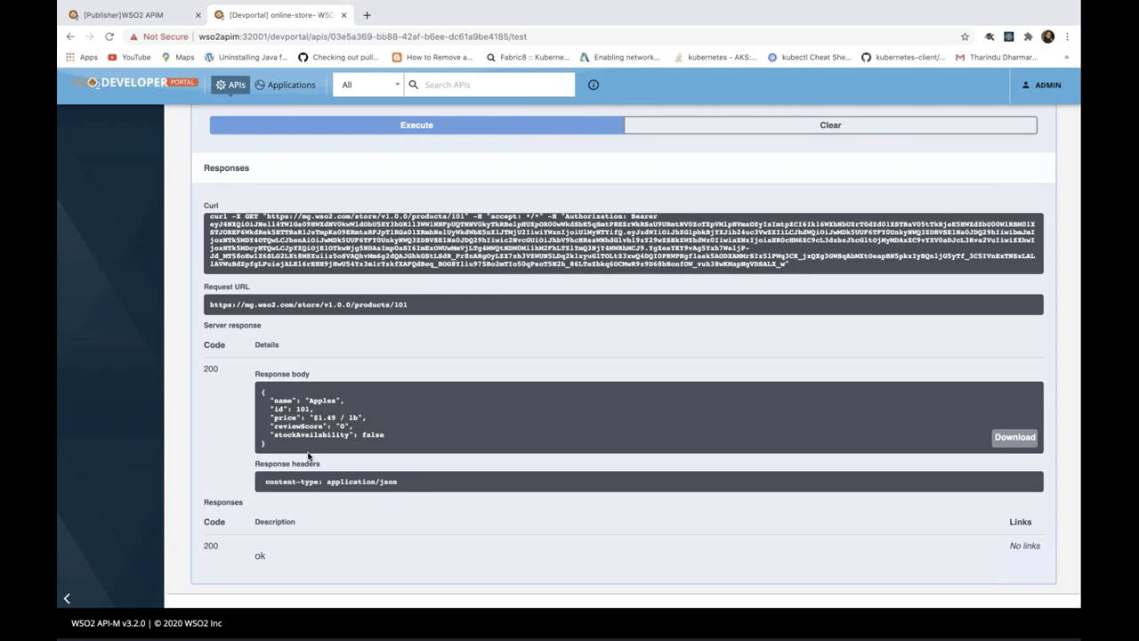
scroll(308, 456, "down", 1)
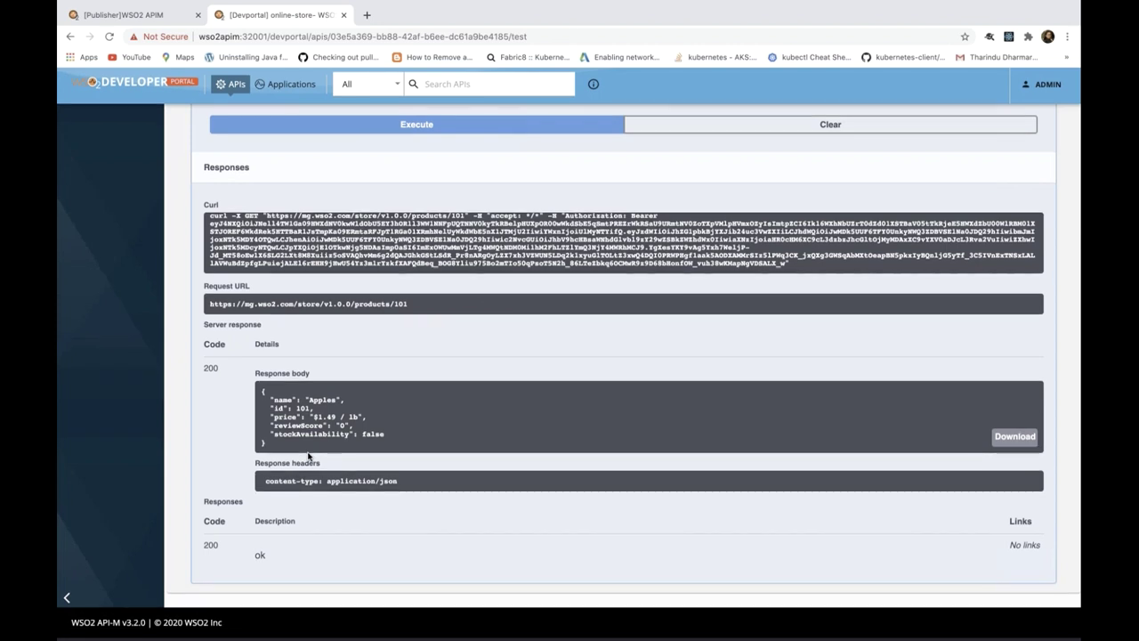
scroll(308, 456, "up", 1)
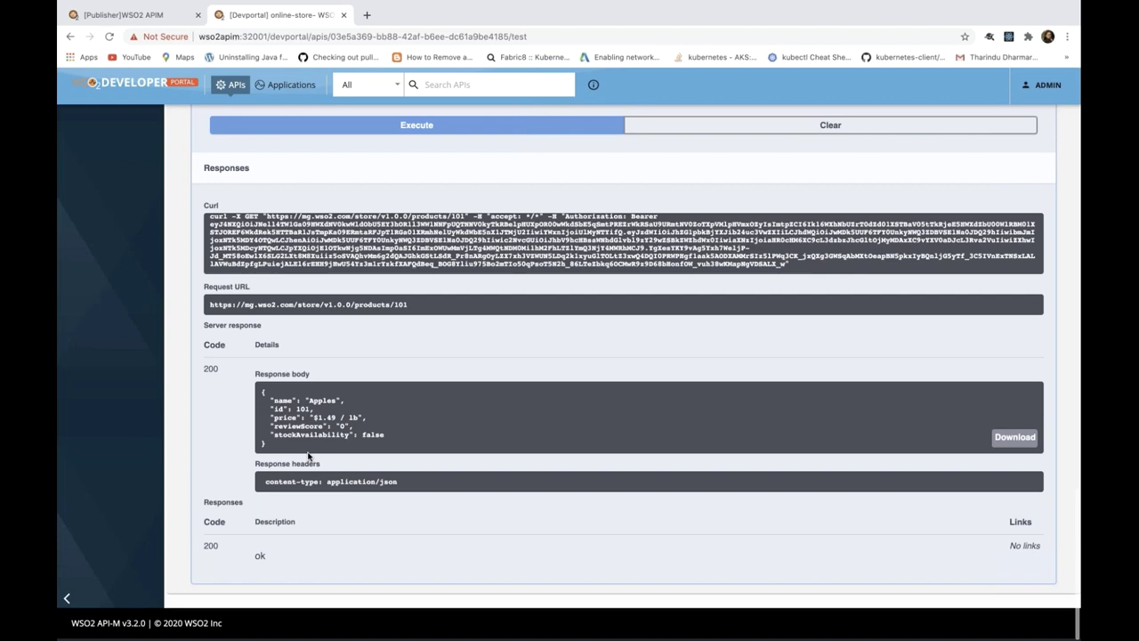
scroll(308, 455, "up", 1)
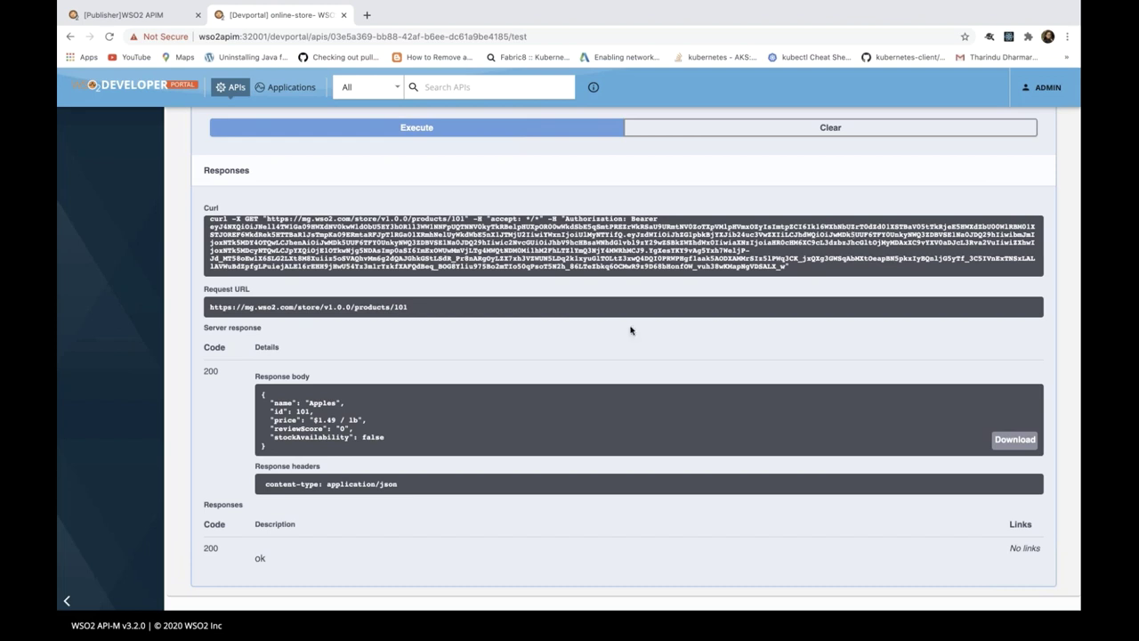
Step: Return to the slideshow and jump to slide 29, 'Question Time!'
key("ctrl+Left")
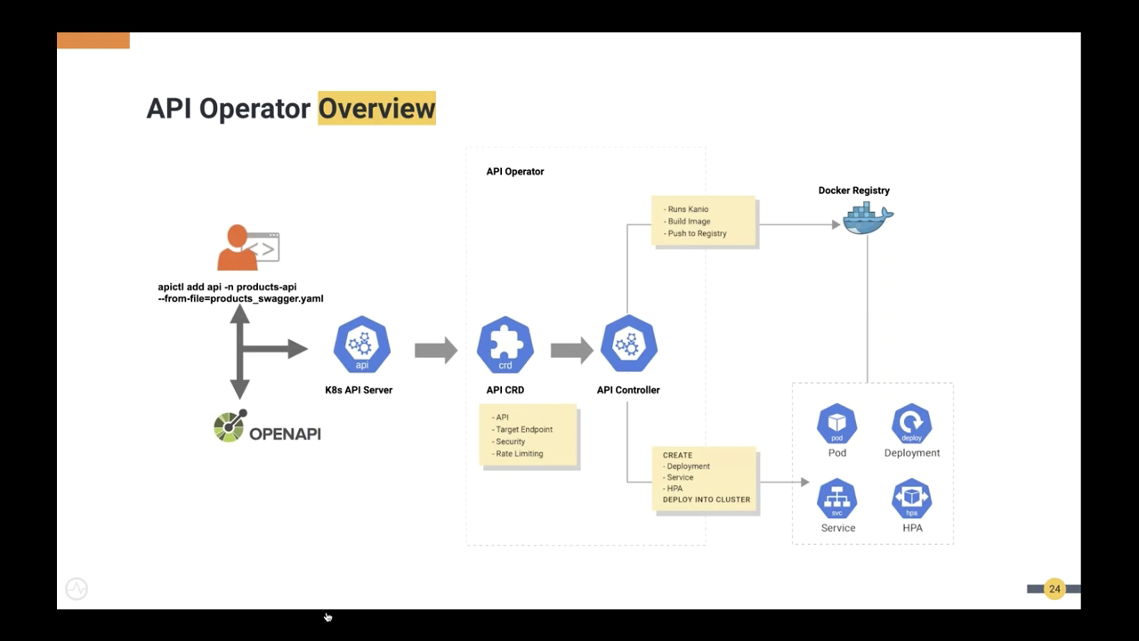
mouse_move(327, 616)
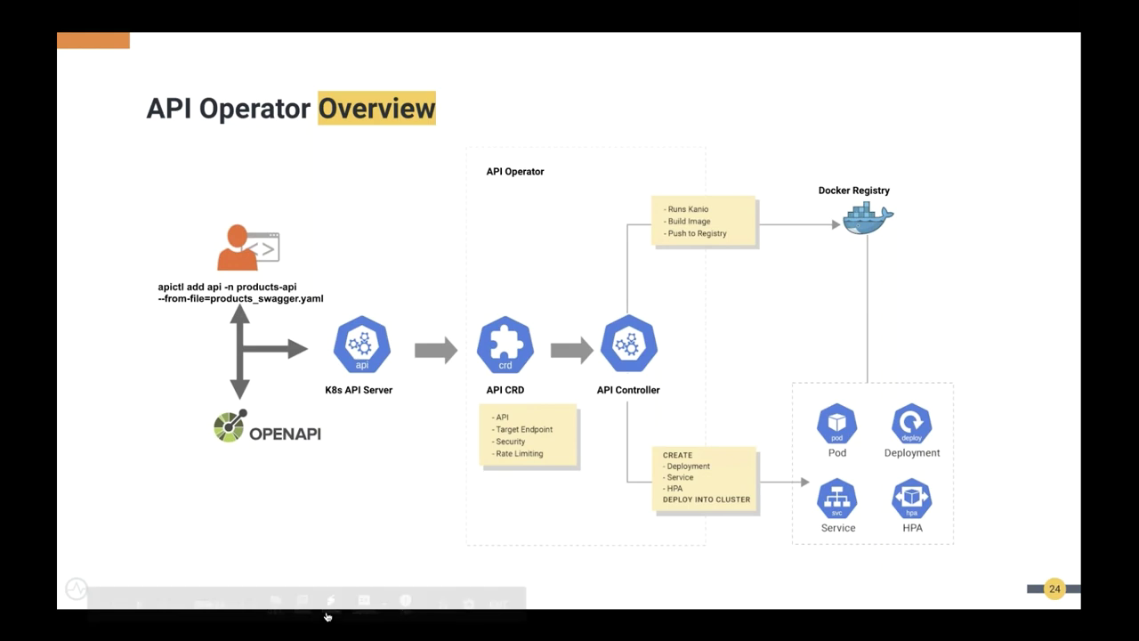
left_click(216, 603)
scroll(255, 534, "down", 2)
left_click(254, 554)
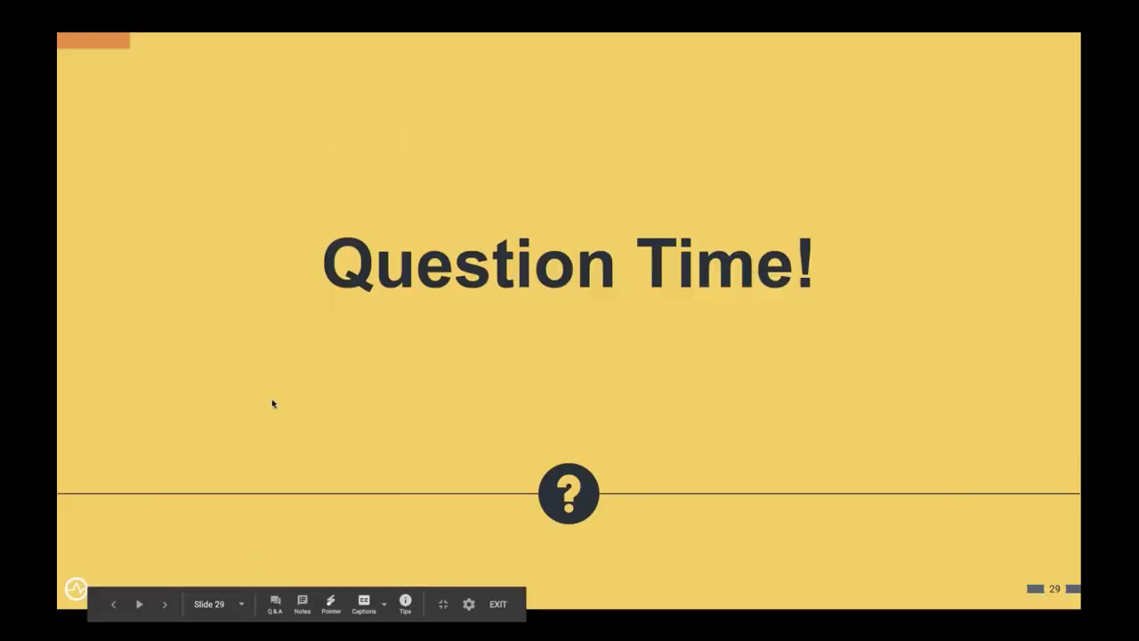